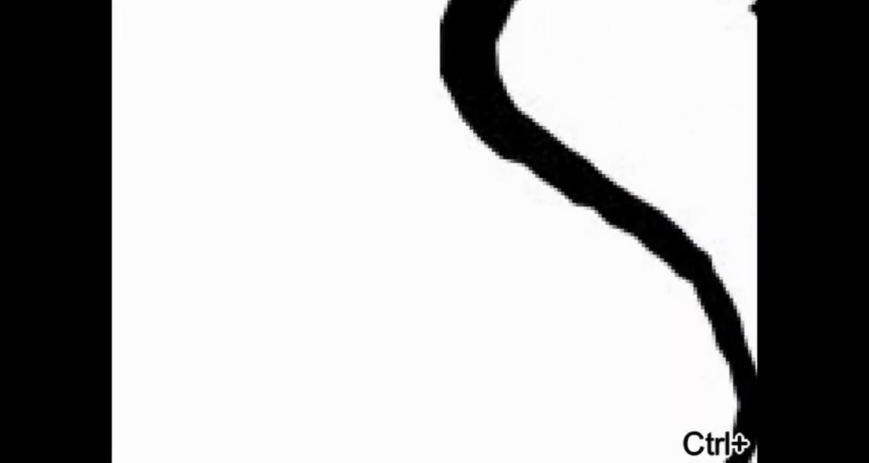
key("ctrl+minus")
key("ctrl+minus")
key("ctrl+minus")
key("ctrl+minus")
key("ctrl+minus")
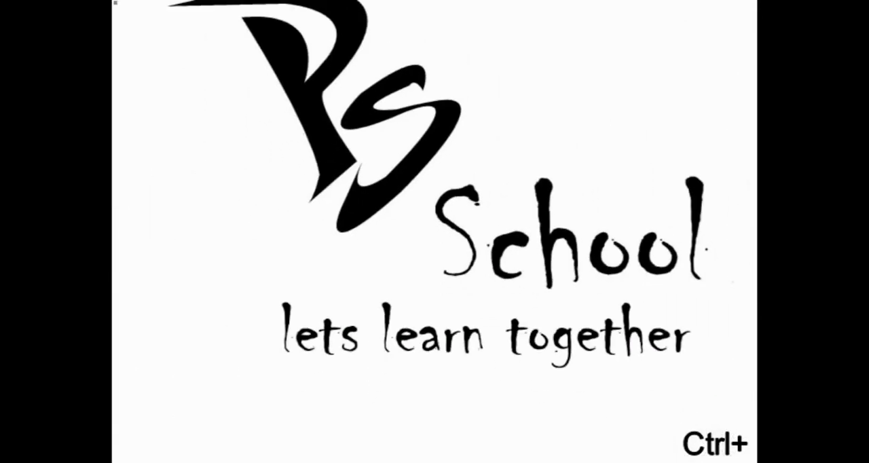
key("ctrl+minus")
key("ctrl+minus")
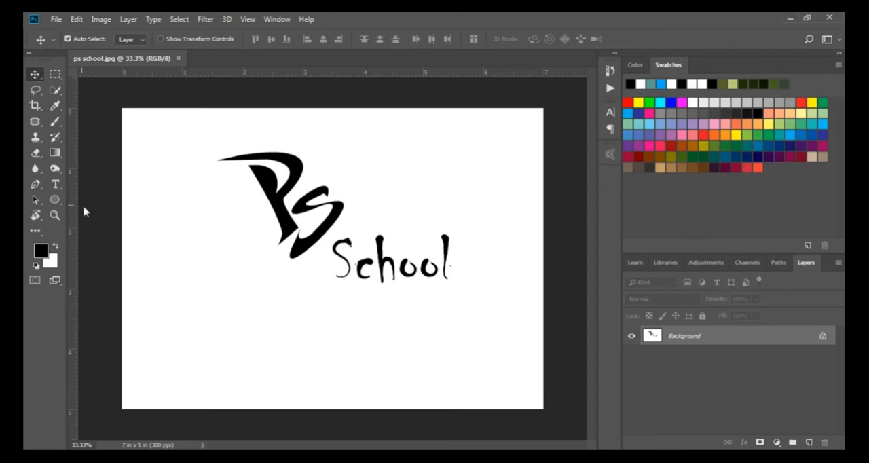
Hide and restore the Layers panel, and switch the toolbar to a single column and back to two columns.
left_click(276, 20)
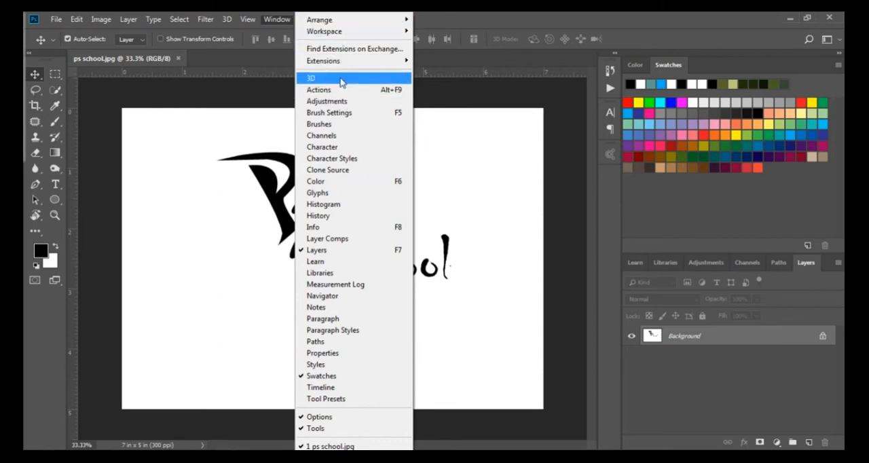
left_click(316, 252)
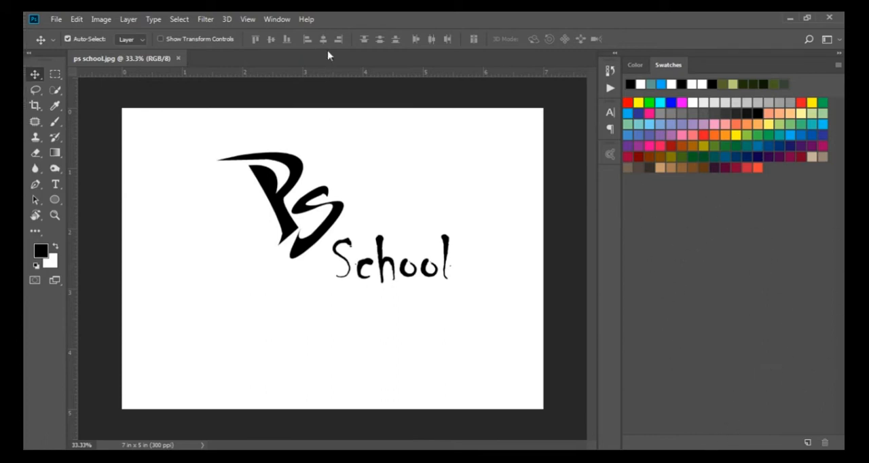
left_click(284, 22)
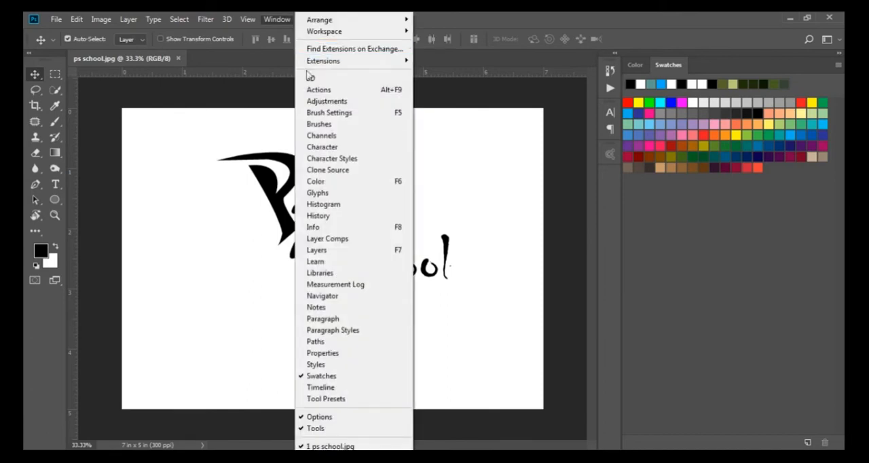
left_click(326, 251)
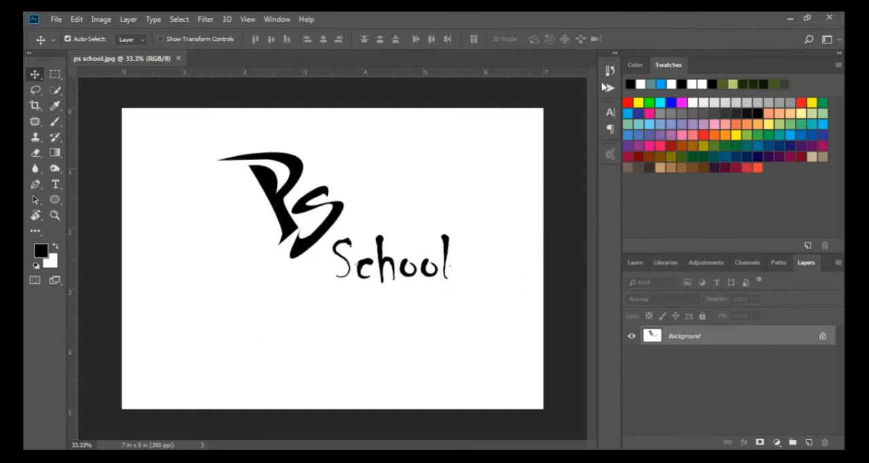
left_click(33, 59)
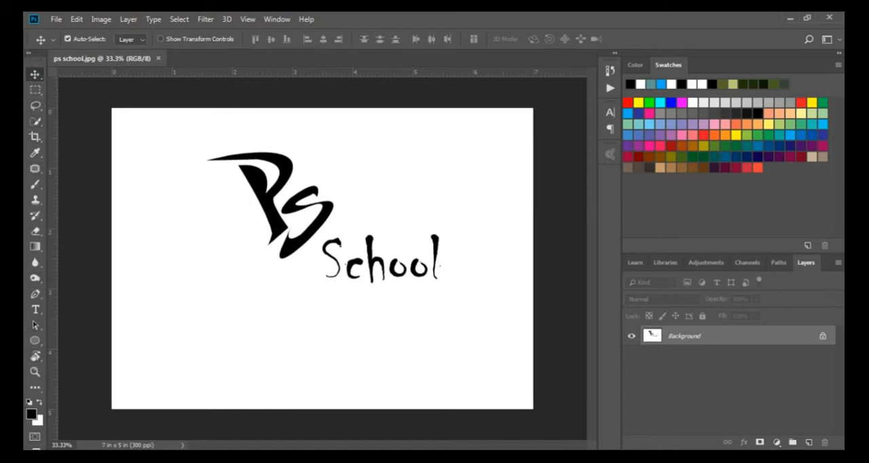
left_click(33, 55)
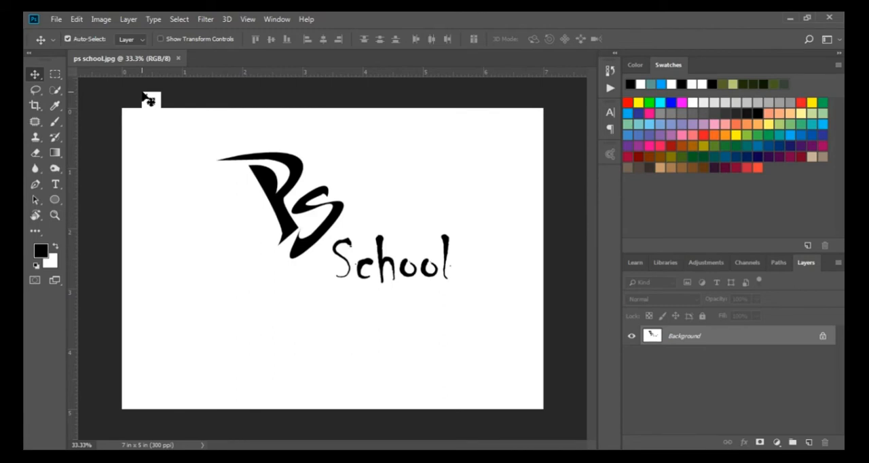
Close ps school.jpg and open image 12300 from the NATURAL WALLPAPER folder in the file explorer.
left_click(178, 59)
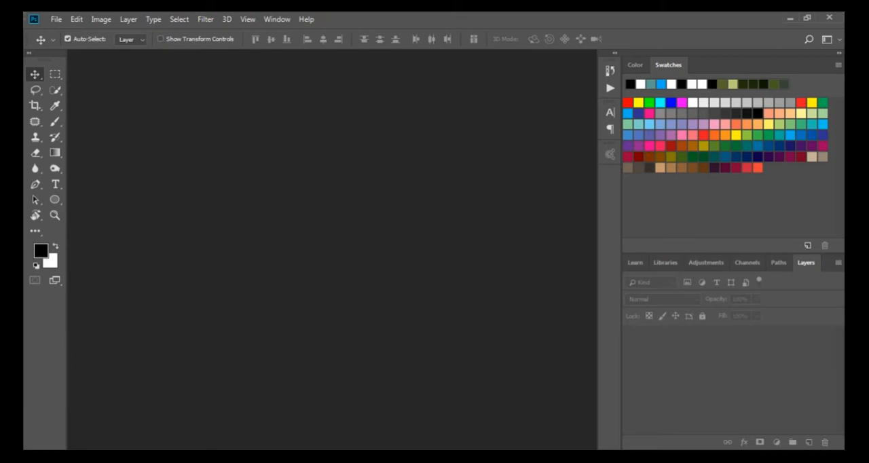
left_click(101, 456)
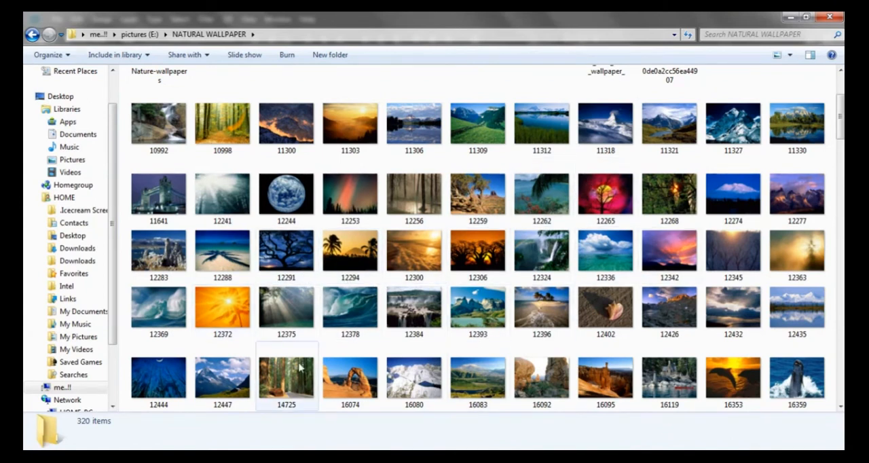
left_click(422, 245)
left_click_drag(423, 244, 302, 233)
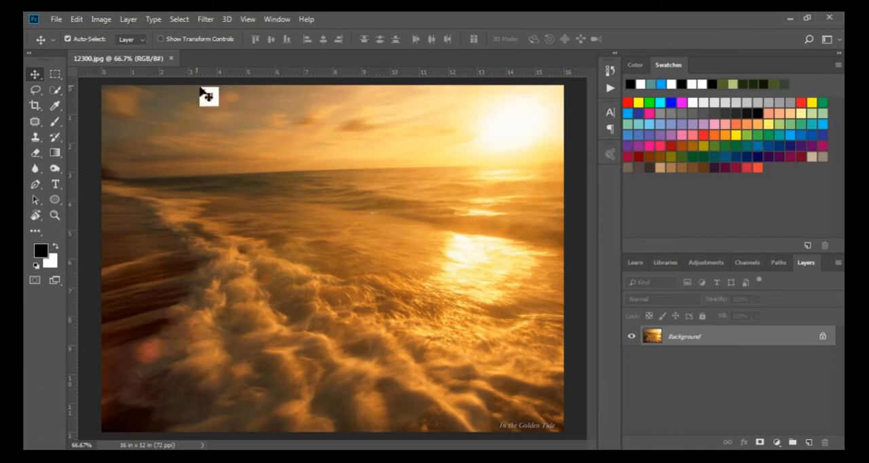
Close 12300.jpg and open image 1157 from the NATURAL WALLPAPER folder through the Open dialog.
left_click(171, 59)
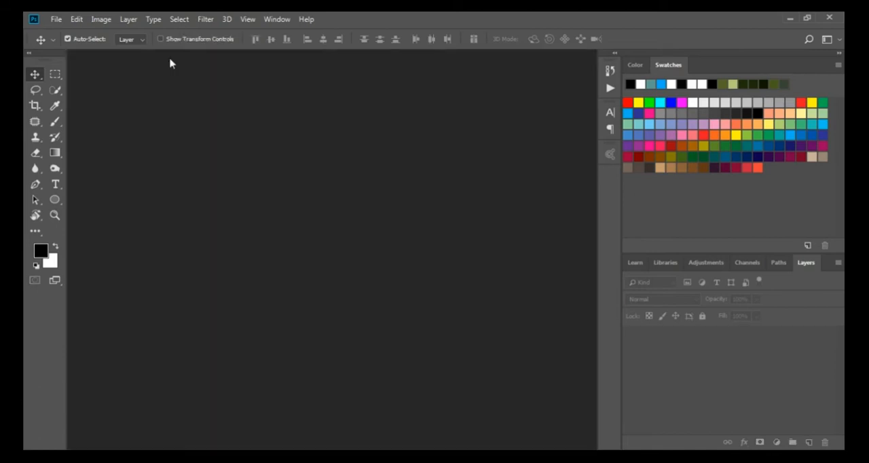
left_click(55, 20)
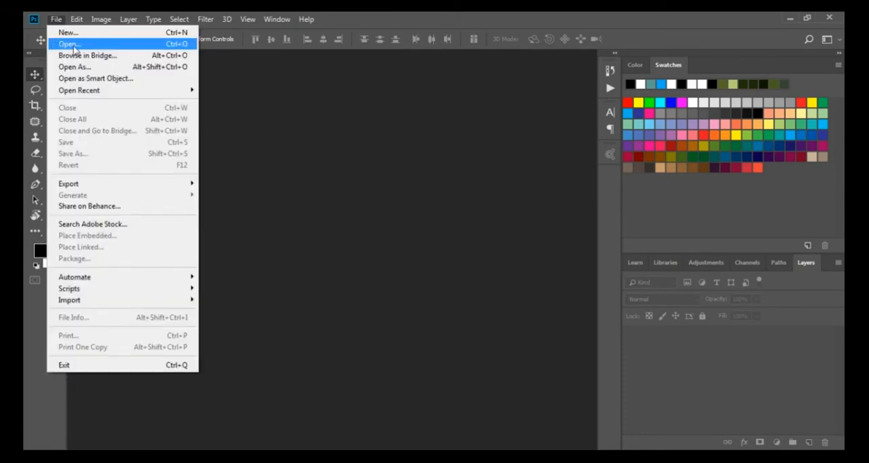
left_click(71, 44)
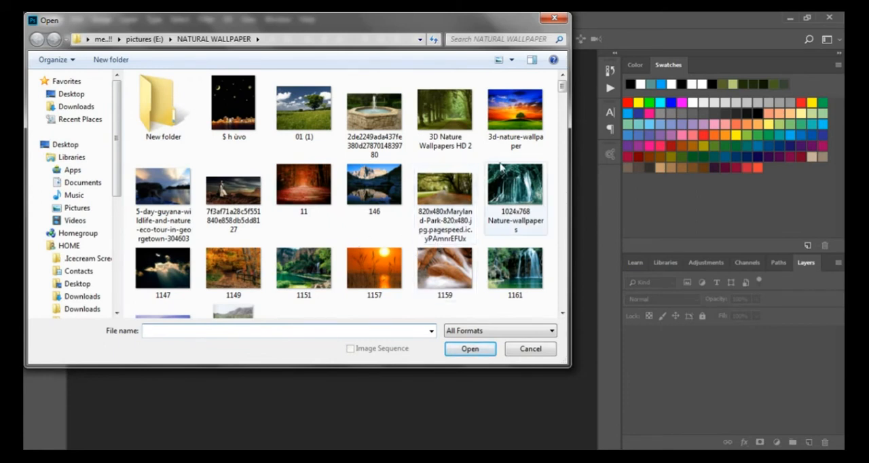
left_click(374, 266)
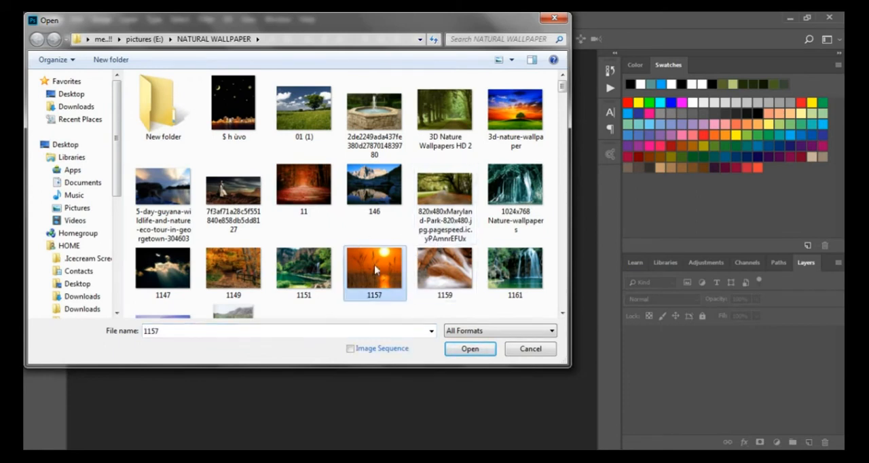
left_click(476, 353)
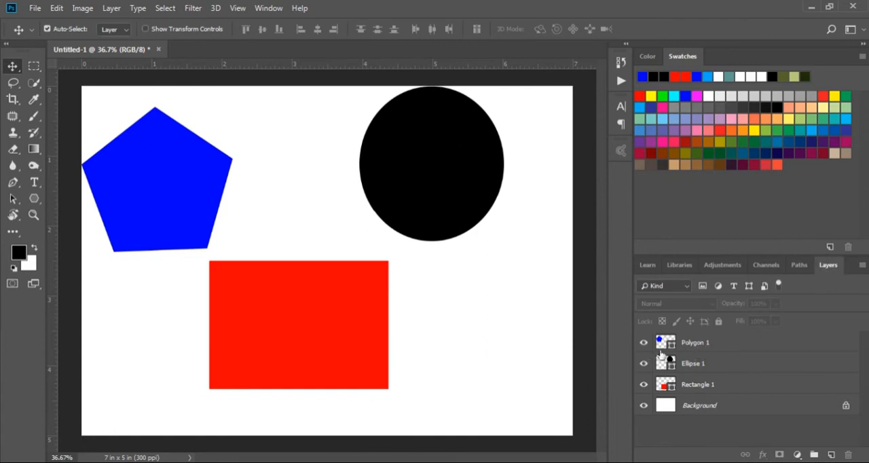
Auto-select the blue pentagon, black ellipse and red rectangle in turn on the canvas twice, deselecting after each round.
left_click(165, 191)
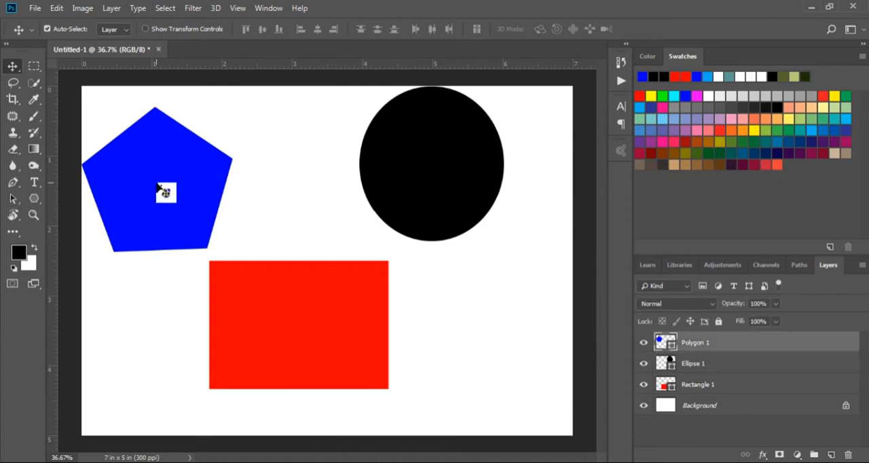
left_click(444, 185)
left_click(319, 306)
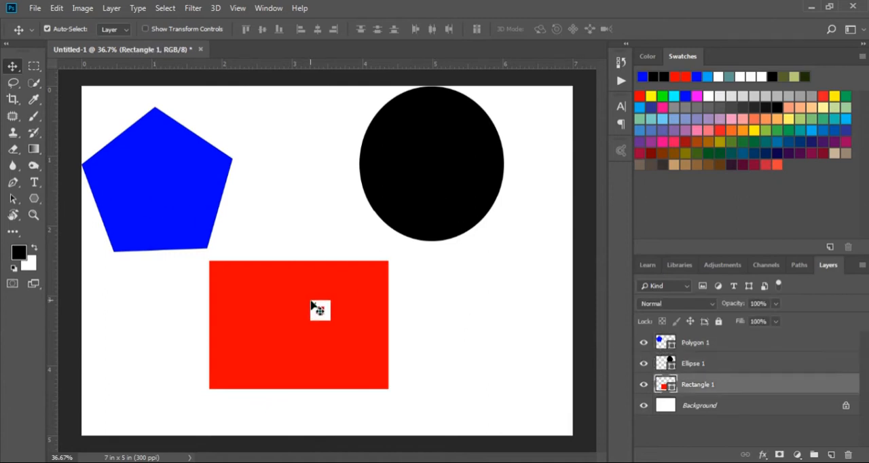
left_click(331, 180)
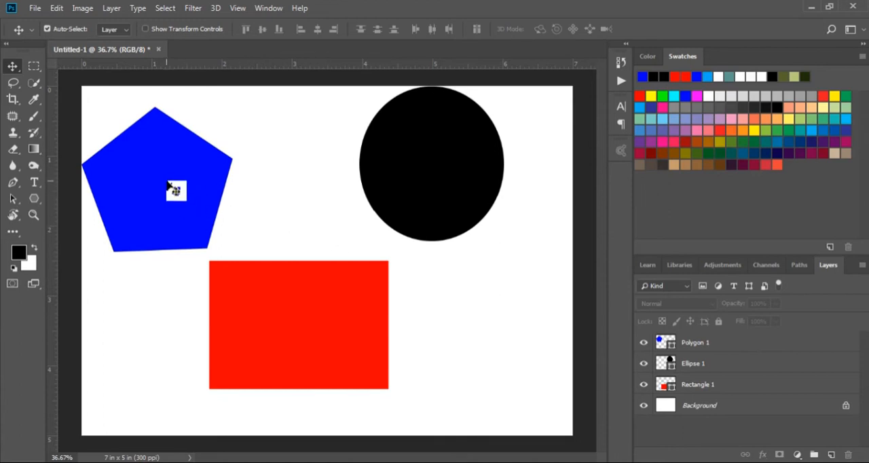
left_click(168, 185)
left_click(418, 186)
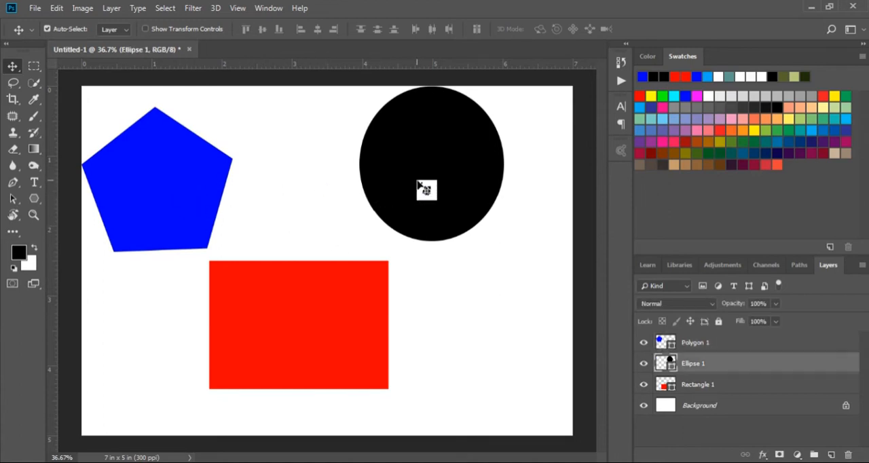
left_click(299, 308)
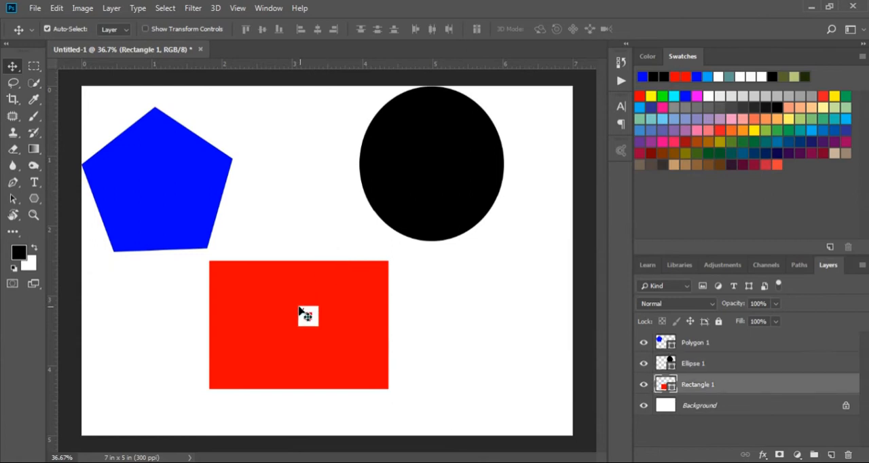
left_click(332, 206)
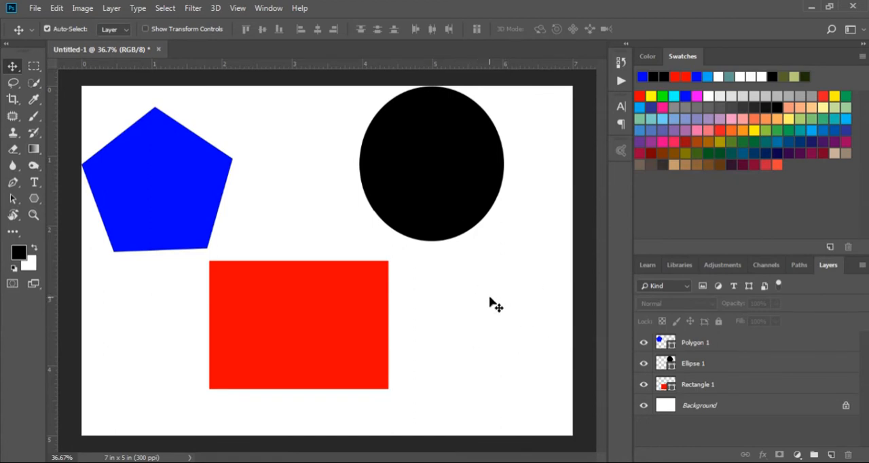
Move the red rectangle up about 0.4 in, the blue pentagon up to the canvas's top edge, and the black ellipse right about 0.3 in.
left_click_drag(305, 320, 313, 290)
left_click_drag(206, 183, 206, 163)
left_click_drag(402, 190, 423, 188)
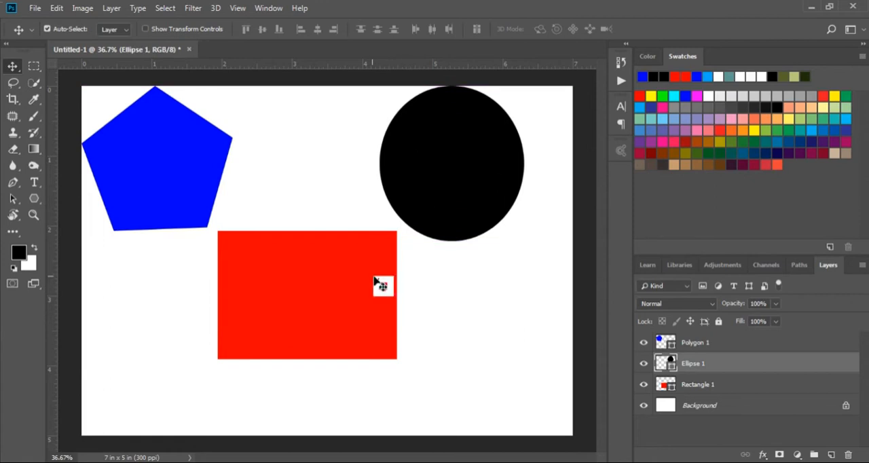
Nudge the ellipse slightly down and right, the pentagon right about 0.2 in, and the red rectangle up to the pentagon's lower corner.
mouse_move(301, 300)
left_mouse_down()
mouse_move(285, 306)
mouse_move(307, 278)
mouse_move(303, 285)
left_mouse_up()
left_click_drag(474, 202, 471, 223)
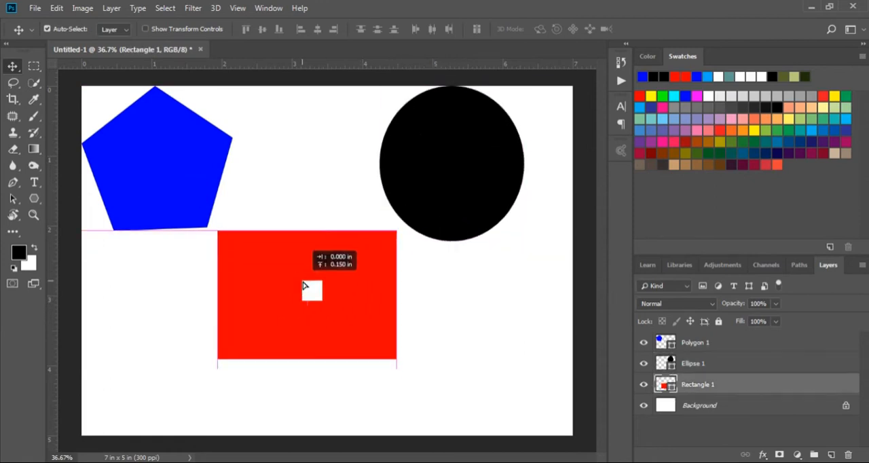
left_click_drag(303, 285, 303, 285)
left_click_drag(471, 198, 471, 218)
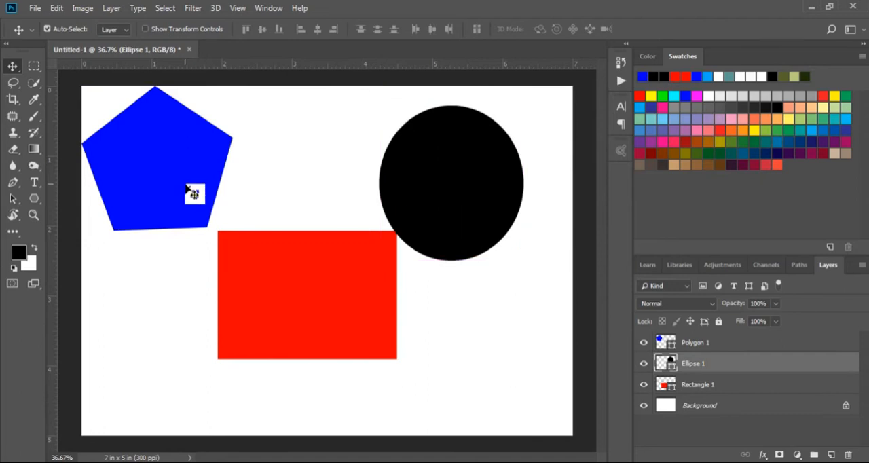
left_click_drag(194, 182, 207, 182)
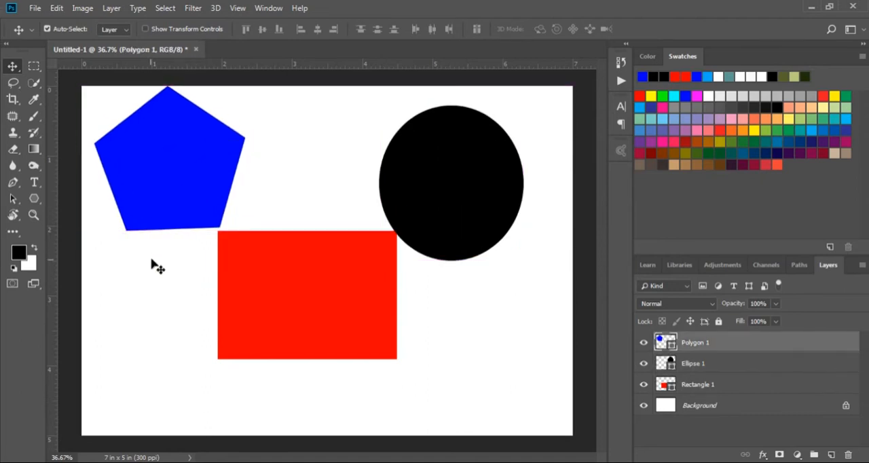
left_click_drag(439, 197, 450, 186)
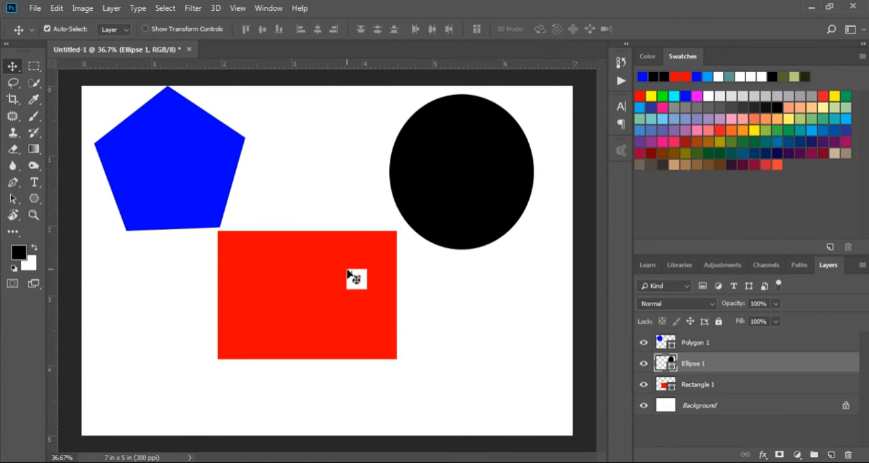
left_click_drag(330, 283, 330, 275)
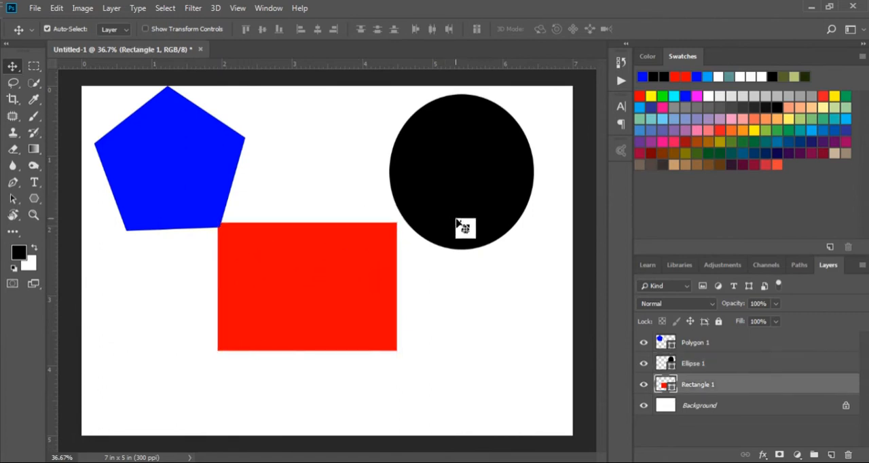
Stack the black ellipse and blue pentagon over the red rectangle near the middle of the canvas, and deselect the shapes.
left_click_drag(457, 182, 331, 272)
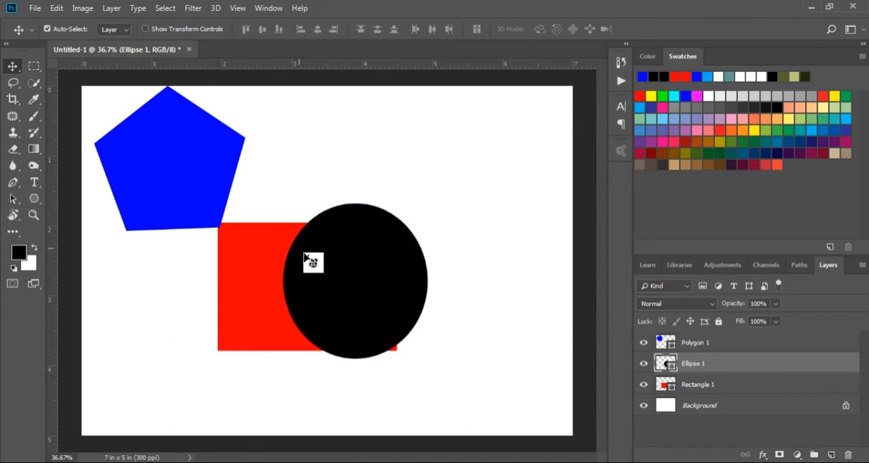
left_click_drag(189, 158, 388, 282)
left_click_drag(235, 242, 277, 236)
left_click_drag(378, 290, 361, 284)
left_click_drag(213, 190, 533, 389)
left_click_drag(357, 312, 353, 306)
left_click(452, 271)
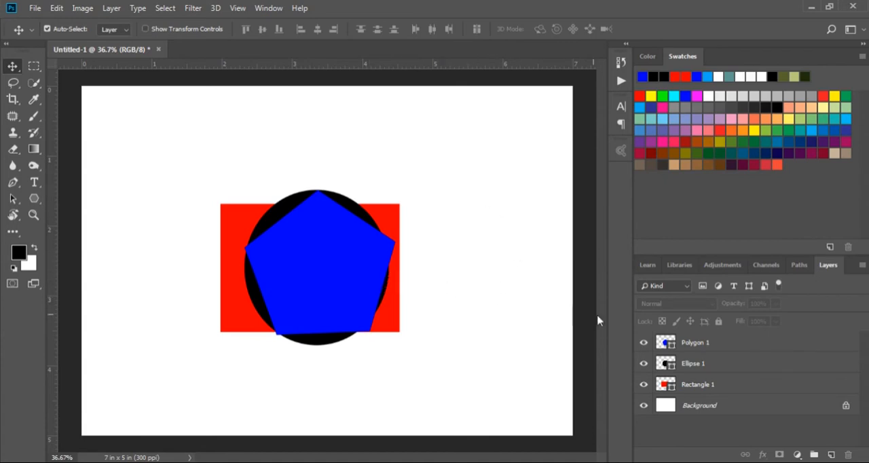
Spread the stacked shapes into a partial overlap, with the red rectangle up and left, the ellipse lower and the pentagon to the right.
left_click_drag(400, 215, 319, 258)
left_click_drag(270, 282, 293, 282)
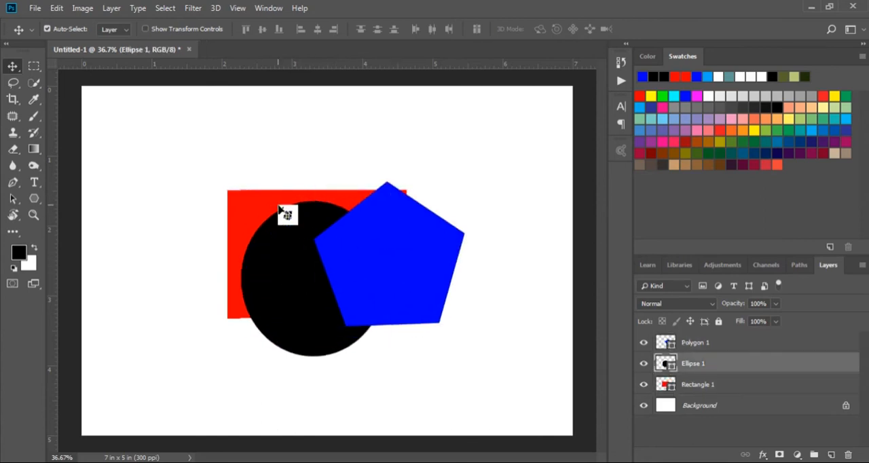
left_click(257, 206)
left_click_drag(257, 206, 240, 182)
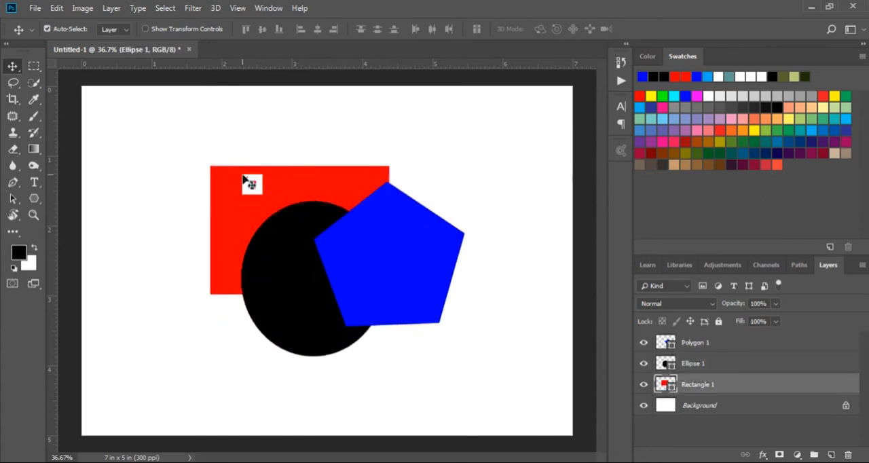
Select the Polygon 1, Ellipse 1 and Rectangle 1 layers in turn, ending with Polygon 1 selected.
left_click(406, 267)
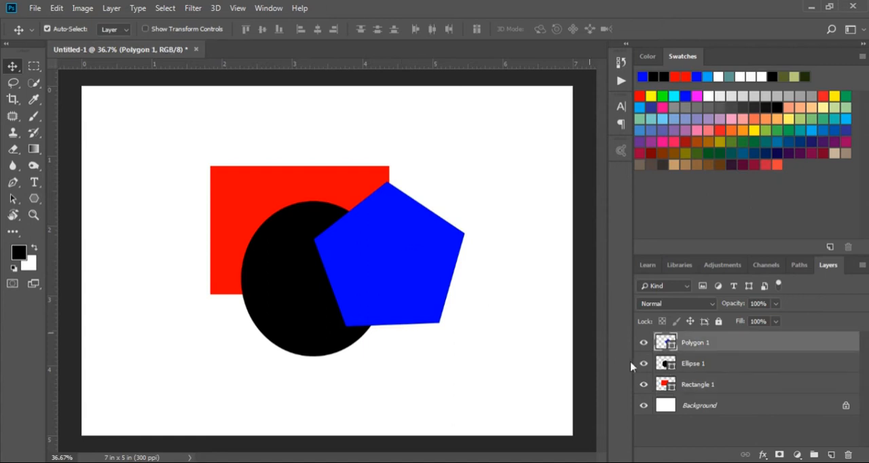
left_click(708, 368)
left_click(707, 388)
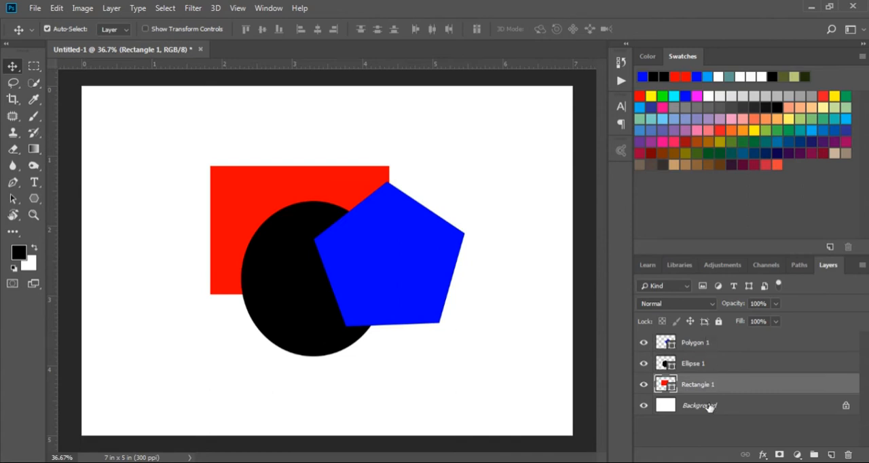
left_click(707, 345)
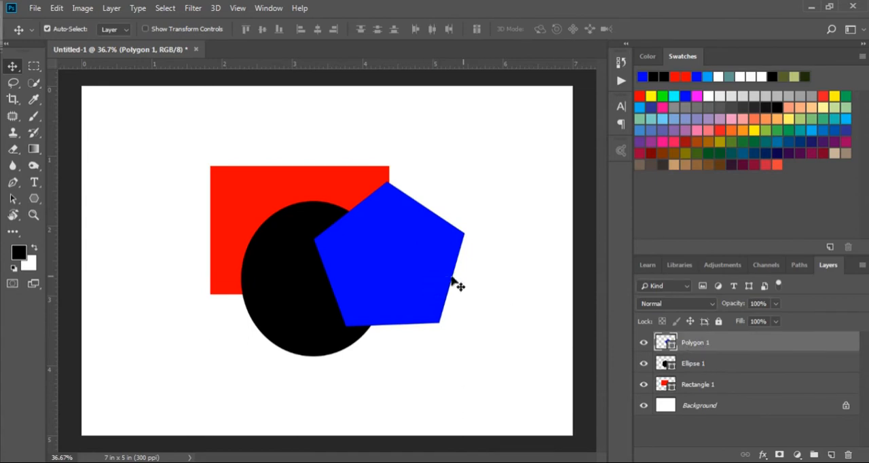
Shift the blue pentagon about 0.3 in right and move the black ellipse up over the middle of the red rectangle.
left_click_drag(412, 286, 425, 271)
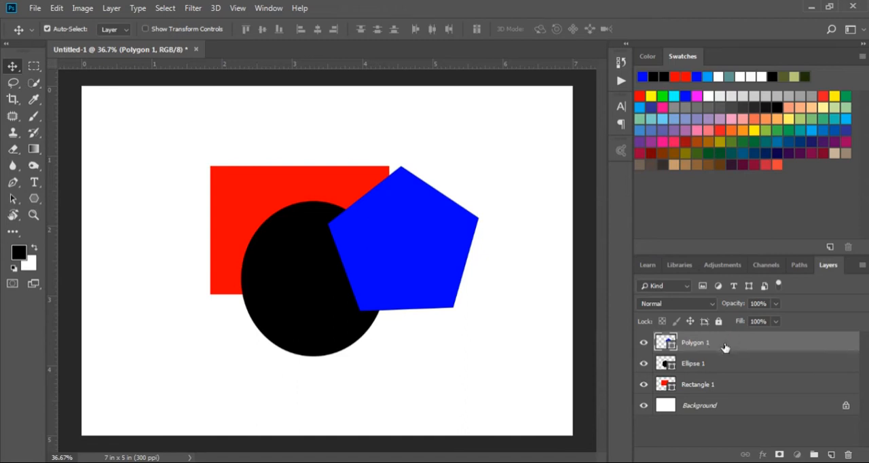
left_click_drag(418, 262, 426, 278)
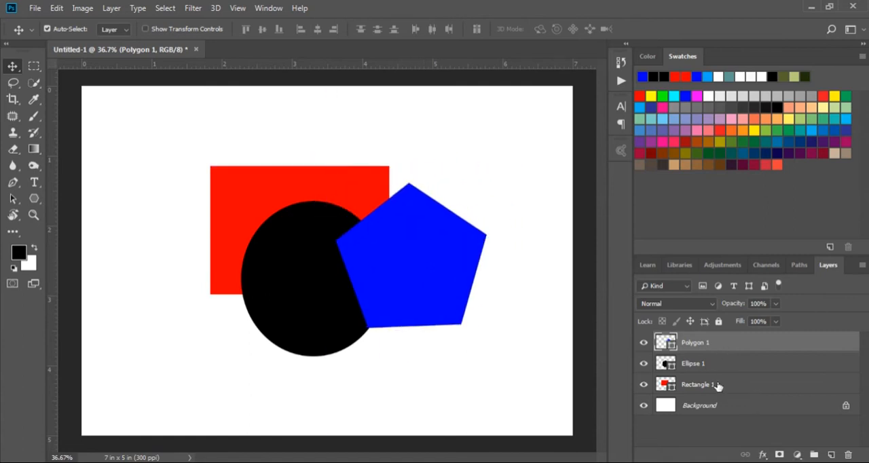
left_click(702, 366)
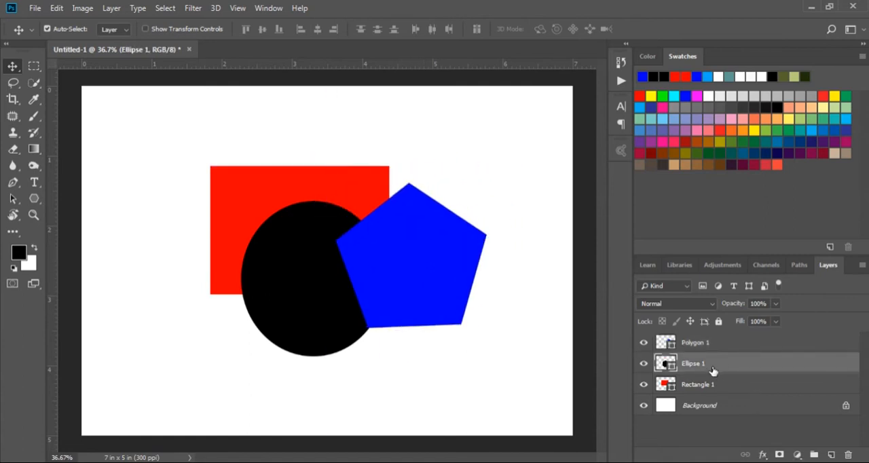
left_click_drag(316, 302, 292, 254)
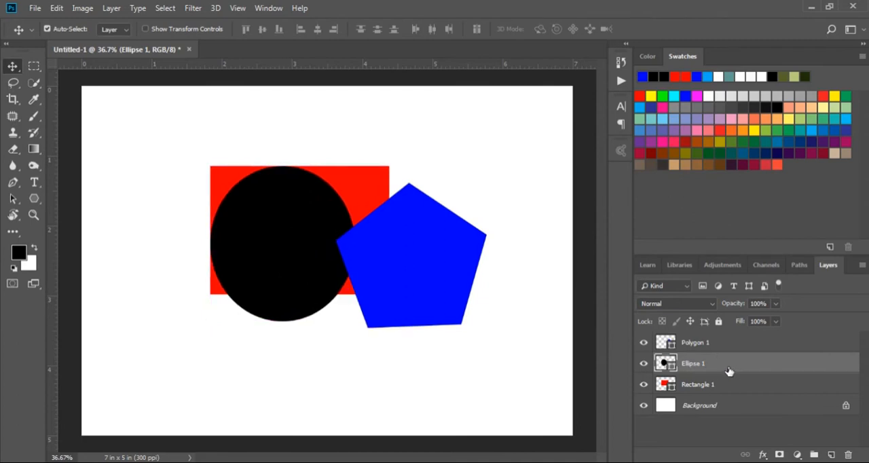
left_click_drag(271, 255, 291, 246)
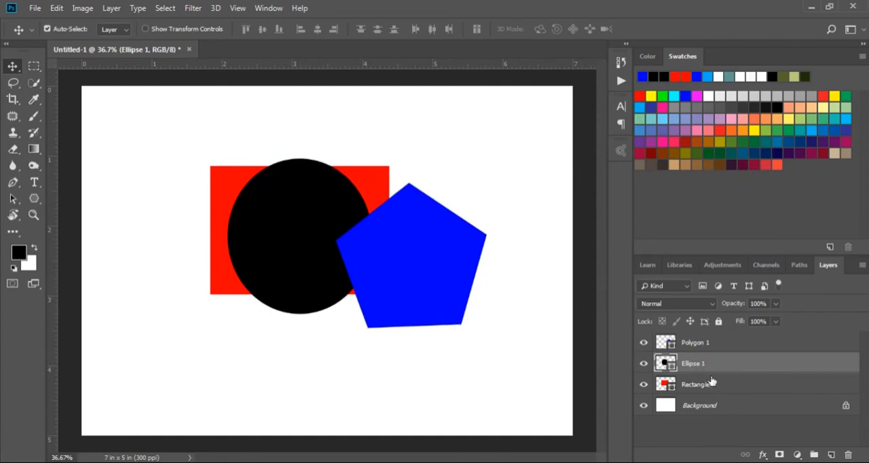
Move the overlapping shapes left: the rectangle about 0.6 in, the ellipse about 0.2 in, and the pentagon about 0.75 in and slightly up.
left_click_drag(217, 238, 202, 229)
left_click_drag(309, 229, 292, 228)
left_click_drag(368, 255, 313, 256)
left_click_drag(208, 202, 184, 201)
left_click_drag(251, 224, 254, 224)
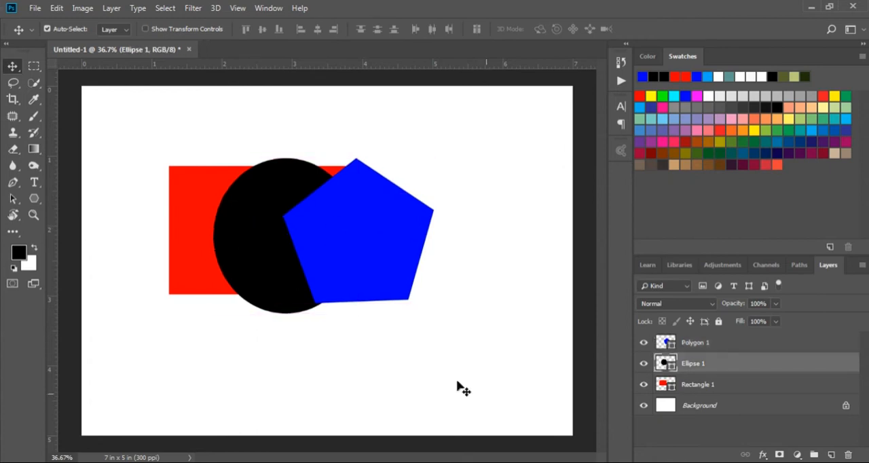
Select the Rectangle 1, Ellipse 1 and Polygon 1 layers one after another, from the lowest shape layer to the highest.
left_click(726, 385)
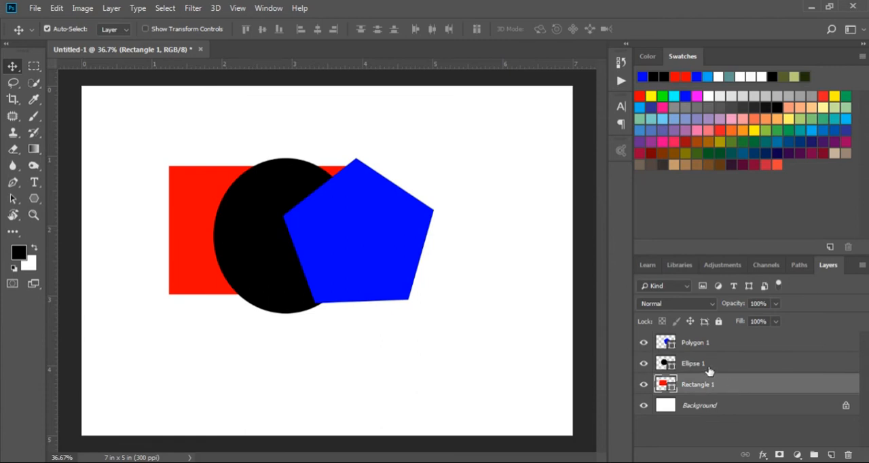
left_click(708, 370)
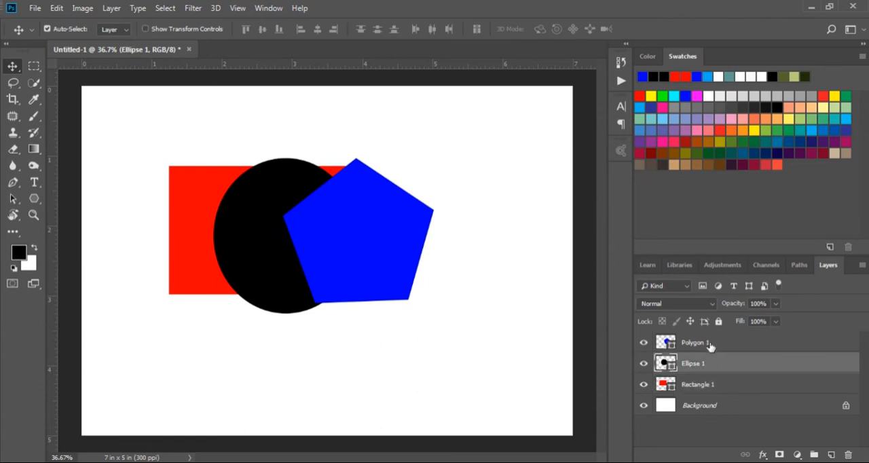
left_click(709, 346)
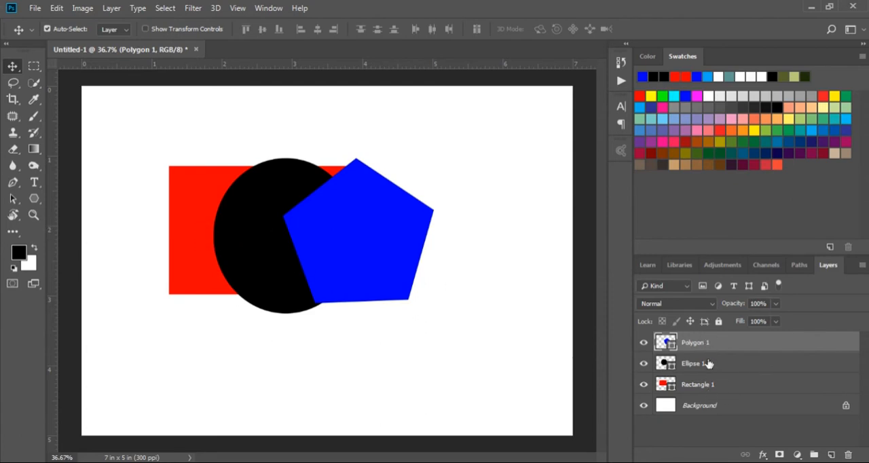
Move the Rectangle 1 layer above Polygon 1 in the layer stack and return it below Ellipse 1.
left_click(723, 387)
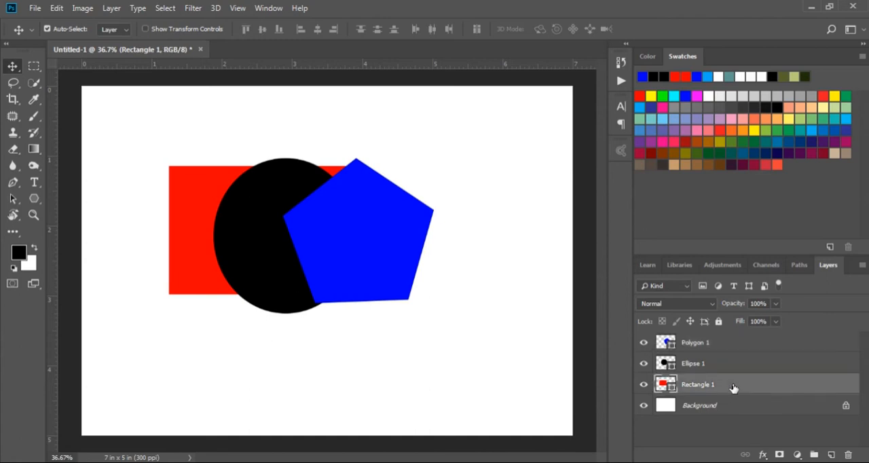
left_click_drag(733, 387, 732, 386)
left_click_drag(731, 388, 734, 347)
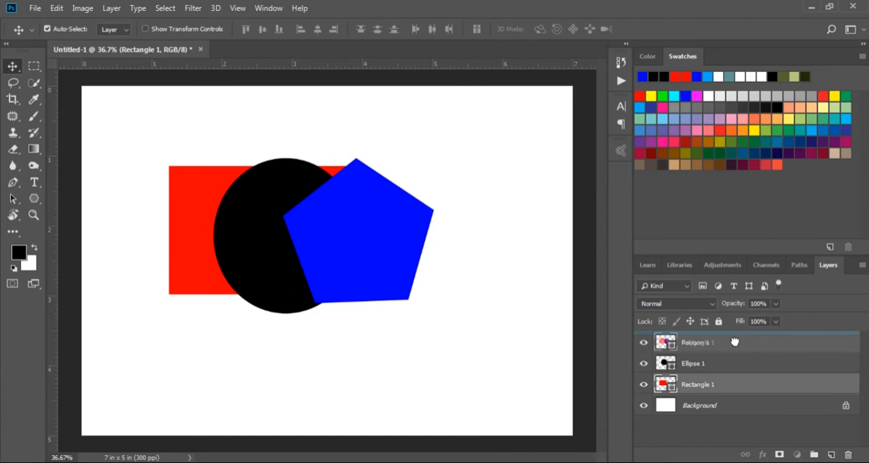
left_click_drag(734, 342, 736, 341)
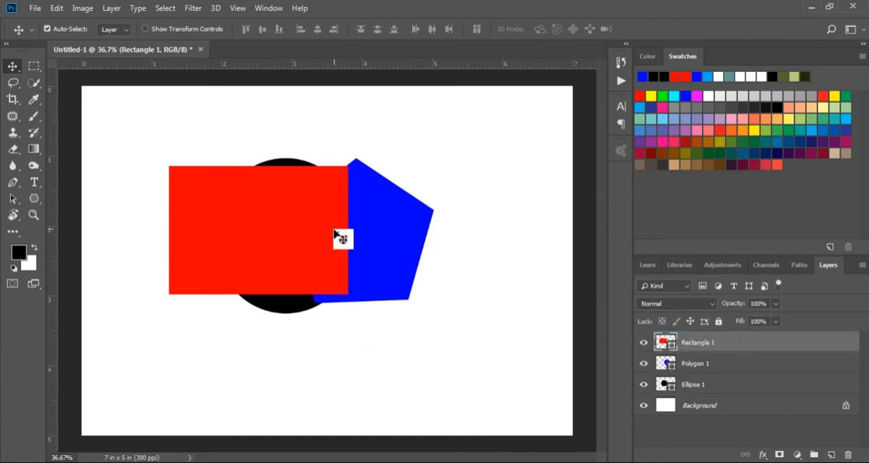
left_click_drag(729, 344, 730, 394)
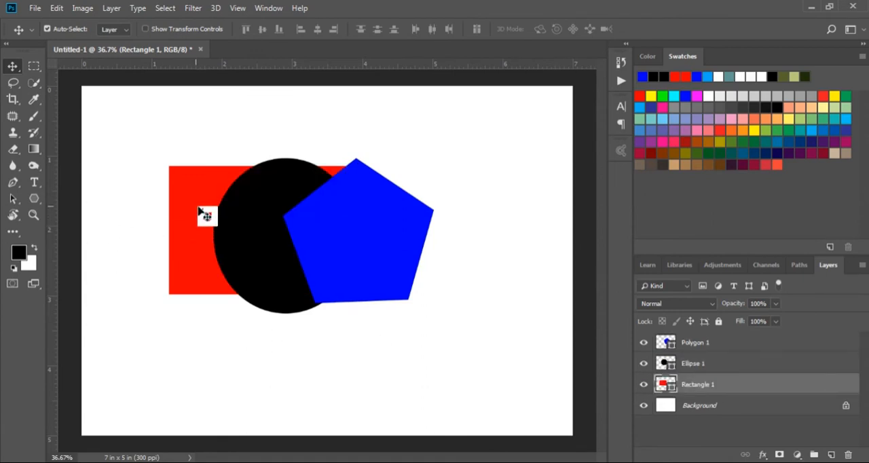
Place the Rectangle 1 layer above Polygon 1 in the stack and shift the red rectangle about 0.9 in left on the canvas.
left_click_drag(723, 385, 723, 345)
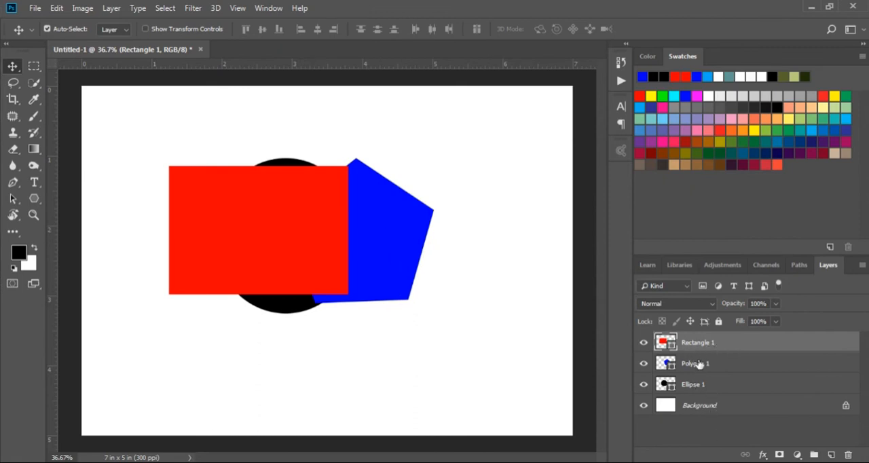
left_click_drag(291, 251, 214, 244)
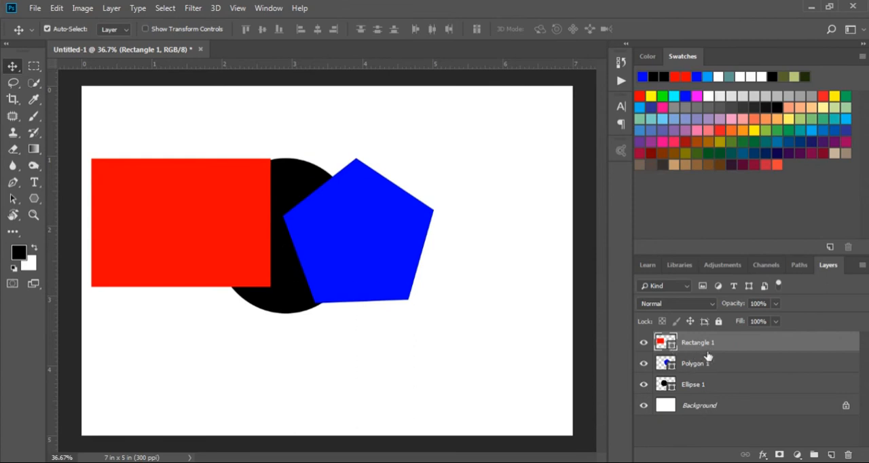
mouse_move(229, 232)
left_mouse_down()
mouse_move(269, 270)
mouse_move(393, 271)
mouse_move(386, 291)
mouse_move(250, 285)
mouse_move(220, 248)
mouse_move(226, 240)
left_mouse_up()
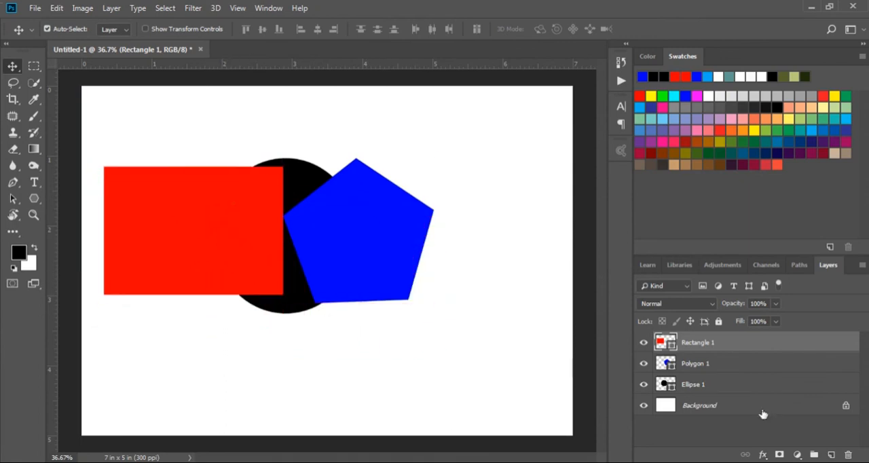
Raise the Ellipse 1 layer to the top of the stack and position the ellipse across the rectangle and the pentagon.
left_click(720, 388)
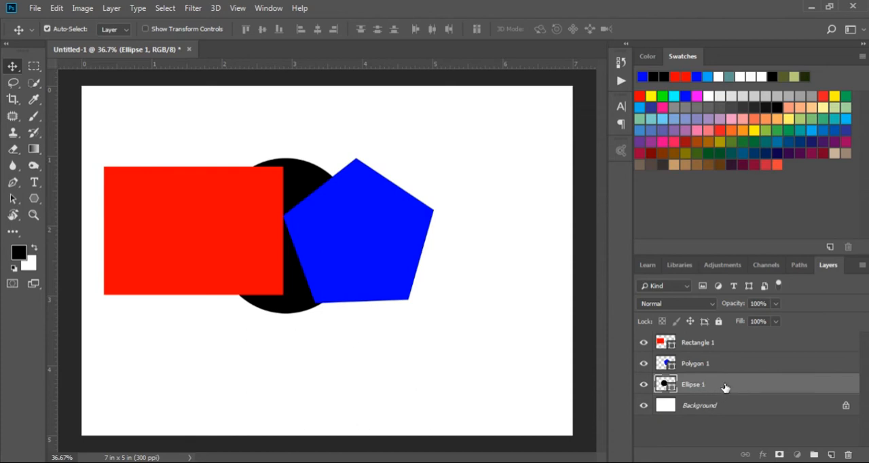
left_click_drag(314, 189, 337, 168)
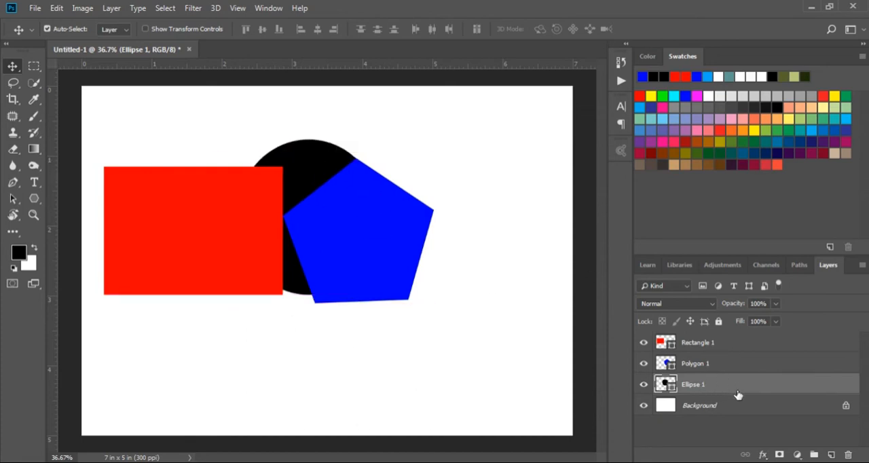
left_click_drag(302, 177, 313, 140)
left_click_drag(737, 385, 731, 342)
mouse_move(338, 224)
left_mouse_down()
mouse_move(373, 225)
mouse_move(331, 231)
left_mouse_up()
left_click_drag(265, 240, 262, 277)
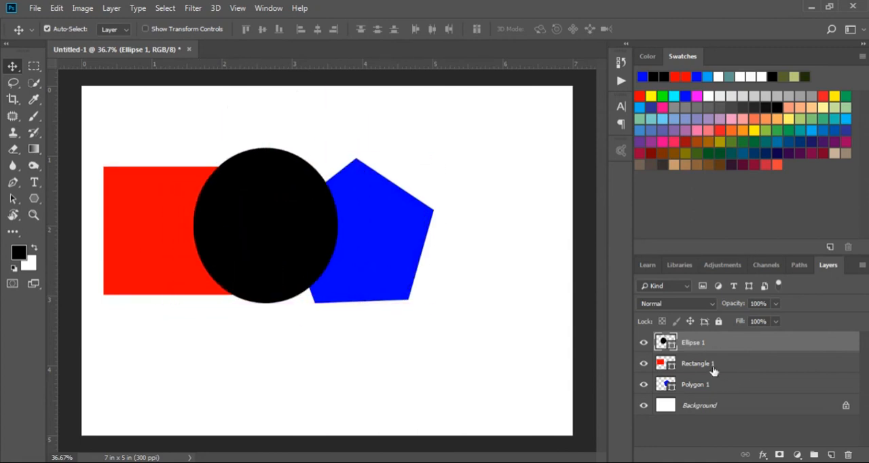
Raise the Polygon 1 layer to the top of the stack and shift the ellipse about 0.3 in left over the red rectangle.
left_click_drag(745, 391, 738, 342)
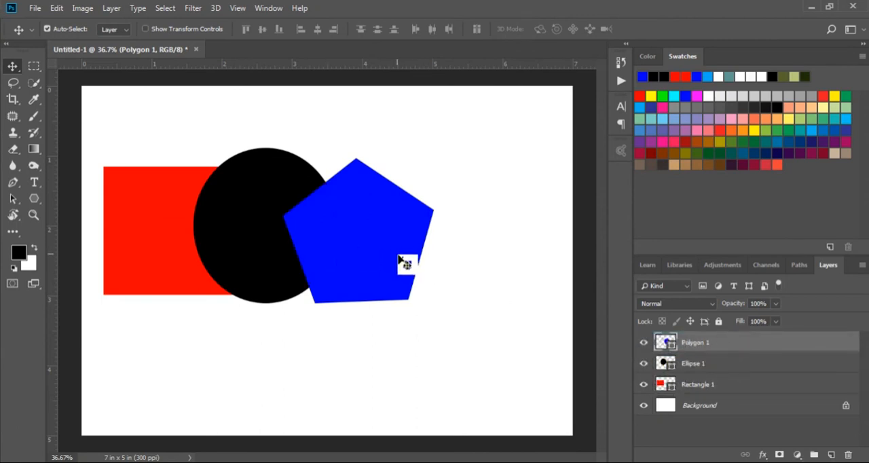
left_click_drag(399, 256, 377, 254)
left_click_drag(269, 248, 239, 248)
left_click_drag(319, 248, 337, 249)
left_click(163, 236)
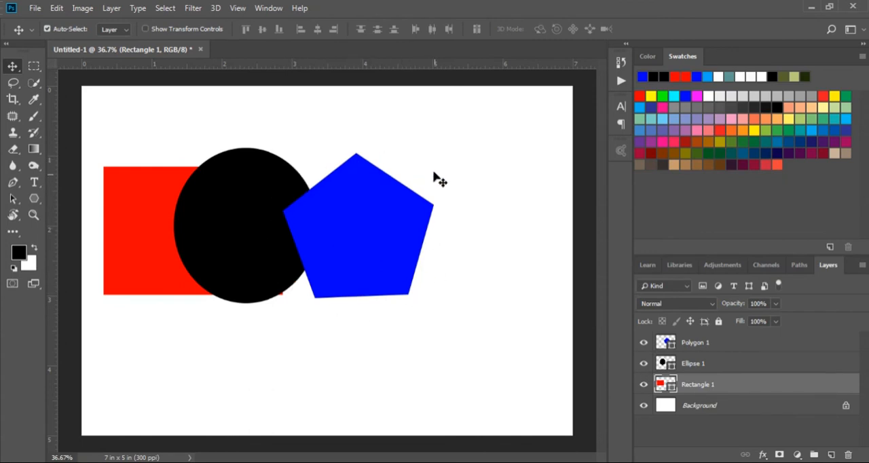
Move the ellipse about 0.2 in left and the pentagon about 1 in left so the pentagon overlaps both other shapes.
left_click(654, 344)
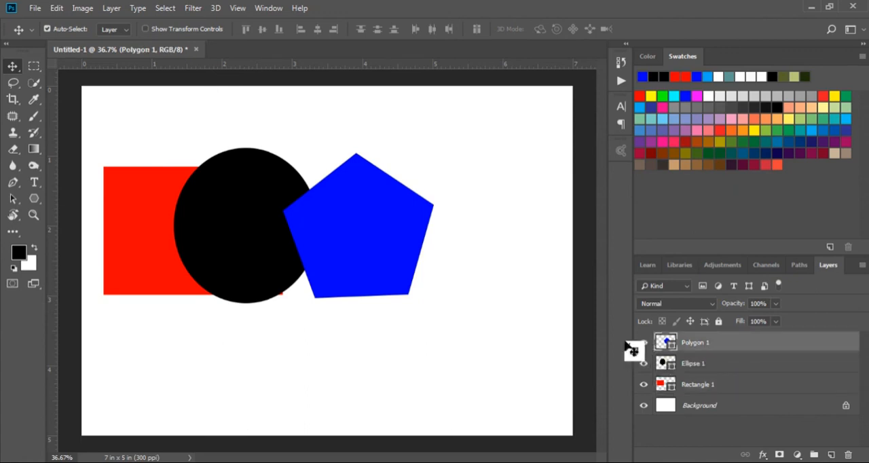
left_click_drag(247, 241, 231, 242)
left_click_drag(367, 247, 300, 248)
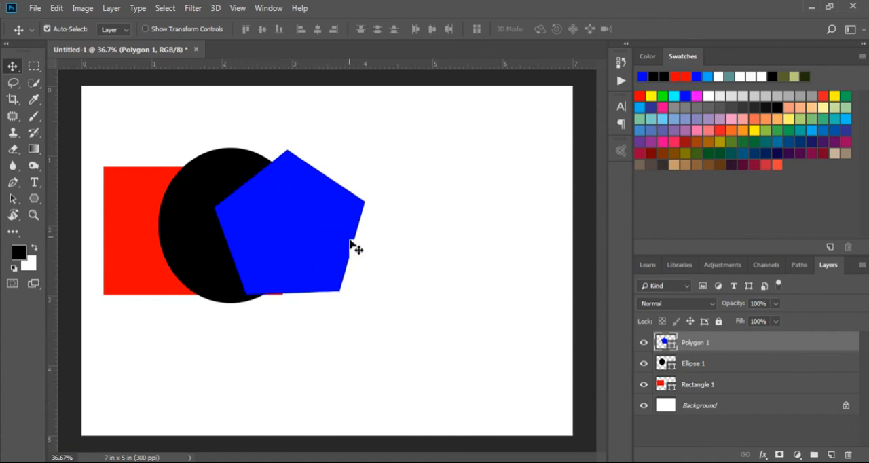
Hide the Polygon 1 layer and show it again, and do the same with the Background layer.
left_click(643, 342)
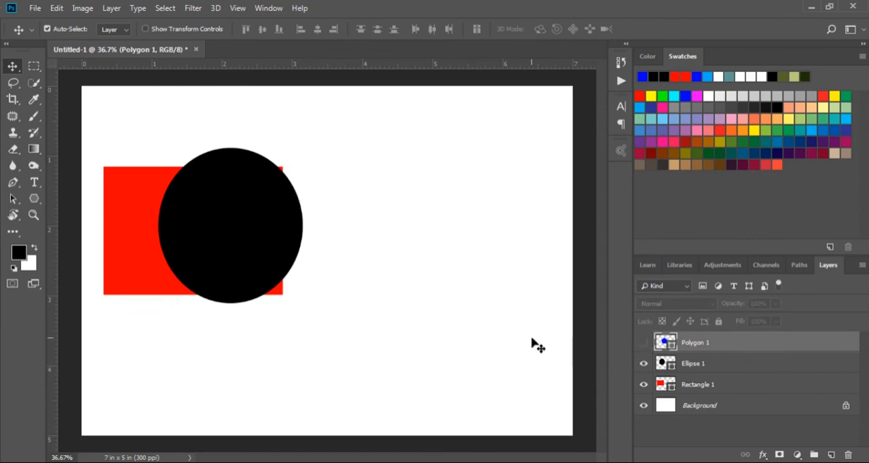
left_click(644, 343)
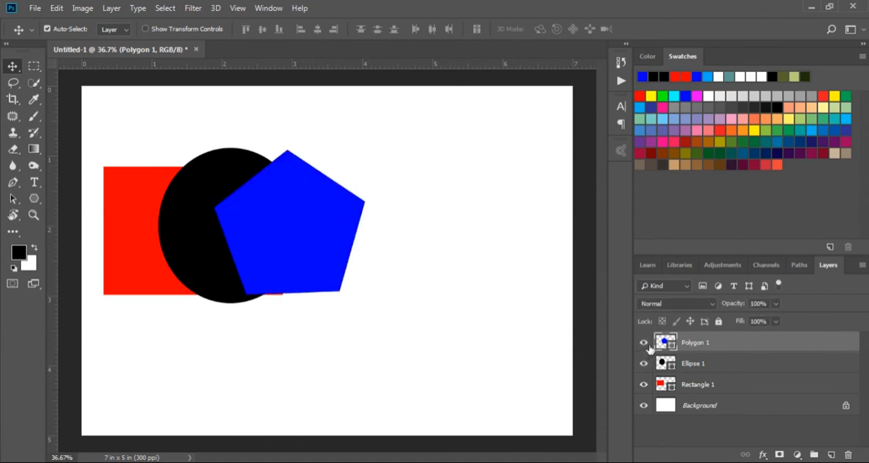
left_click(644, 407)
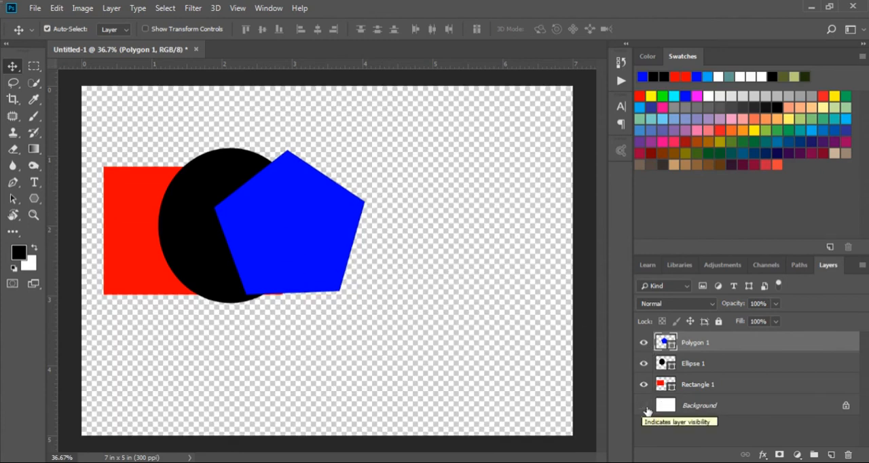
left_click(644, 407)
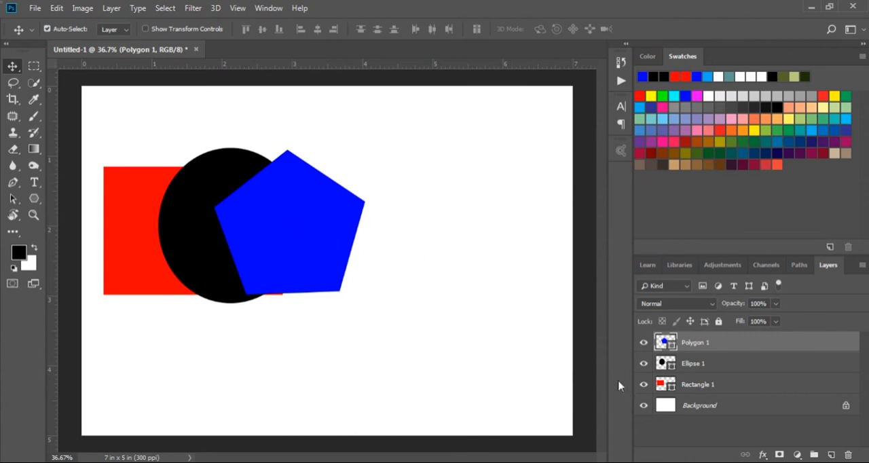
Move the pentagon about 0.4 in right and the ellipse about 0.2 in right, keeping them overlapped.
left_click_drag(288, 246, 325, 248)
left_click_drag(245, 247, 263, 246)
left_click_drag(337, 248, 327, 248)
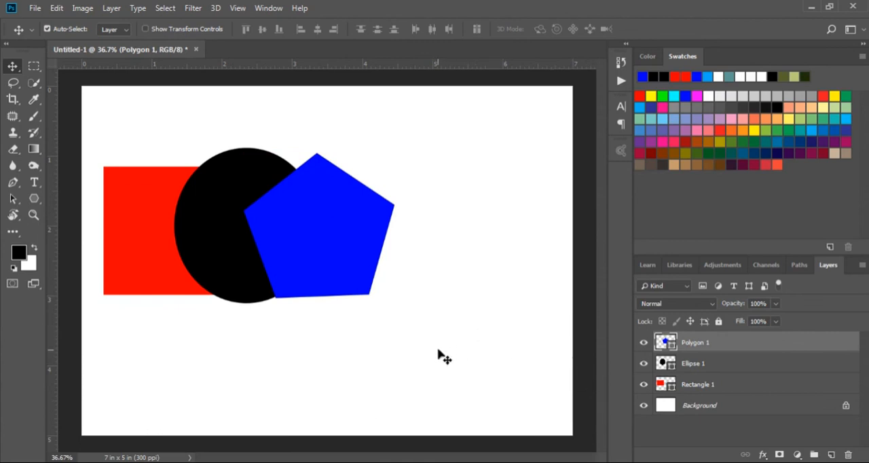
Select the Ellipse 1, Rectangle 1, Ellipse 1 and Polygon 1 layers in turn.
left_click(724, 366)
left_click(724, 384)
left_click(723, 363)
left_click(723, 343)
Spread the shapes to the right: the pentagon about 1.1 in, the ellipse about 0.8 in and the rectangle about 0.25 in.
left_click_drag(302, 247, 377, 248)
left_click_drag(239, 242, 293, 242)
left_click_drag(177, 237, 194, 237)
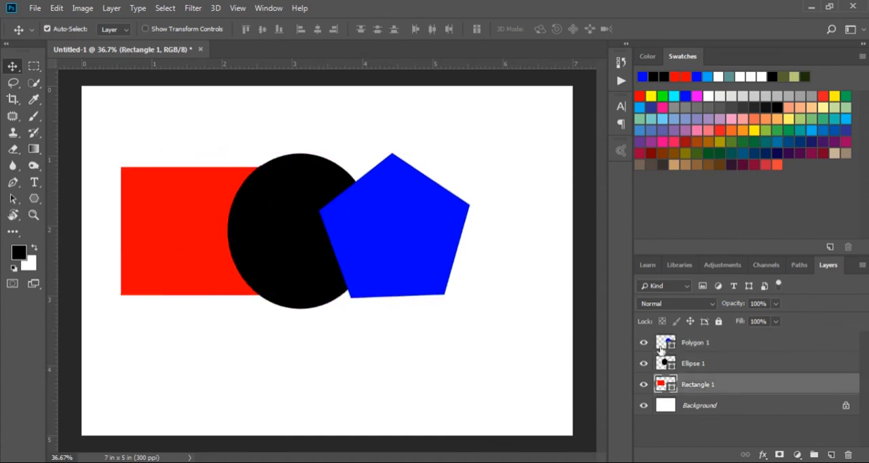
Select the Polygon 1 layer, display its opacity slider and close it again.
left_click(727, 352)
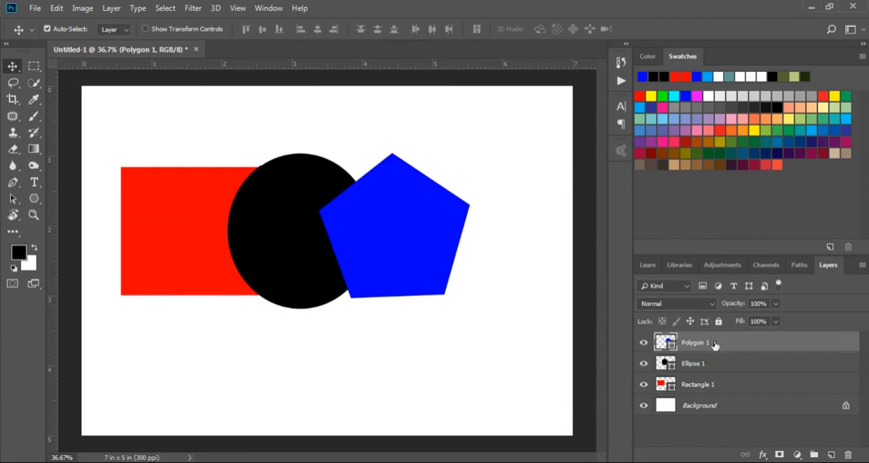
left_click(775, 305)
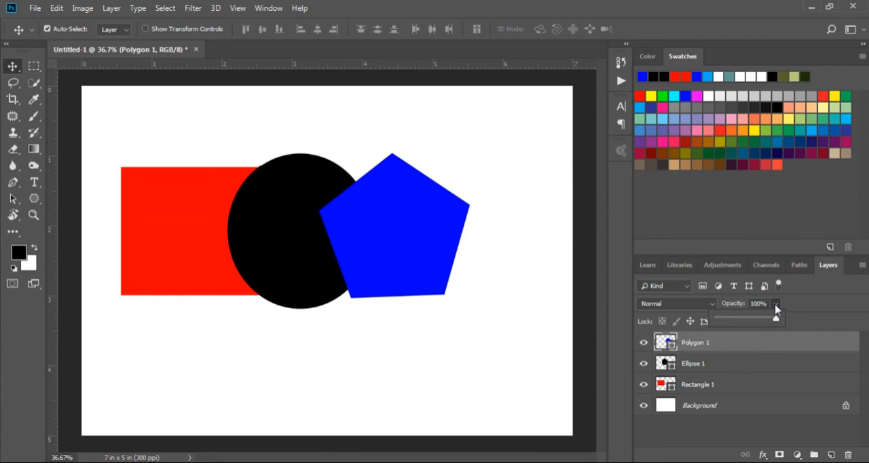
left_click(775, 306)
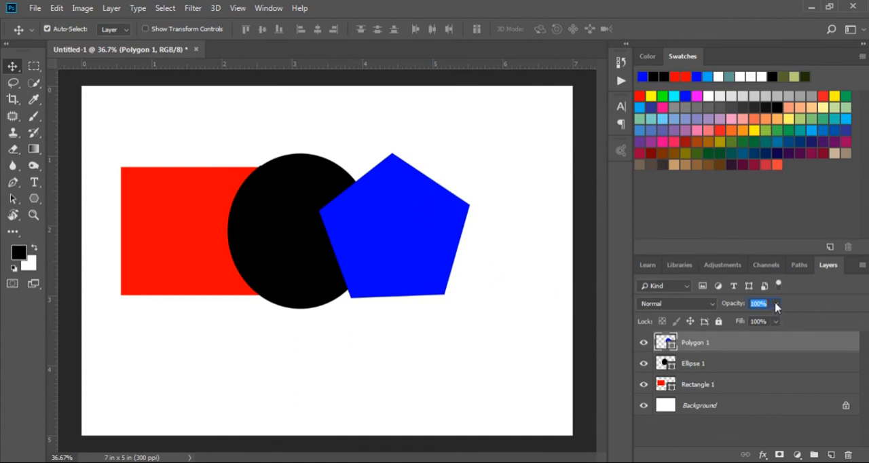
left_click(400, 251)
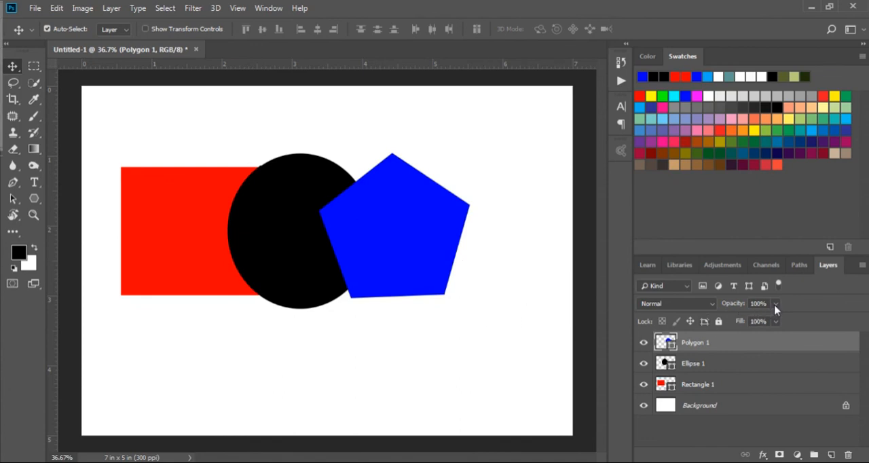
Move the ellipse about 0.5 in left over the rectangle and the pentagon about 0.8 in left over the ellipse.
left_click_drag(313, 257, 276, 249)
left_click_drag(387, 249, 339, 245)
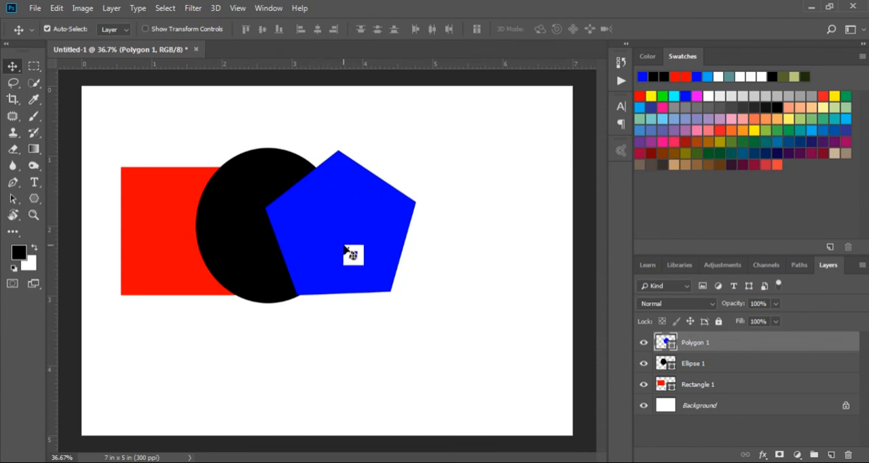
Lower the Polygon 1 layer's opacity to 23% and raise it to 53%.
left_click(775, 304)
left_click_drag(777, 324, 775, 323)
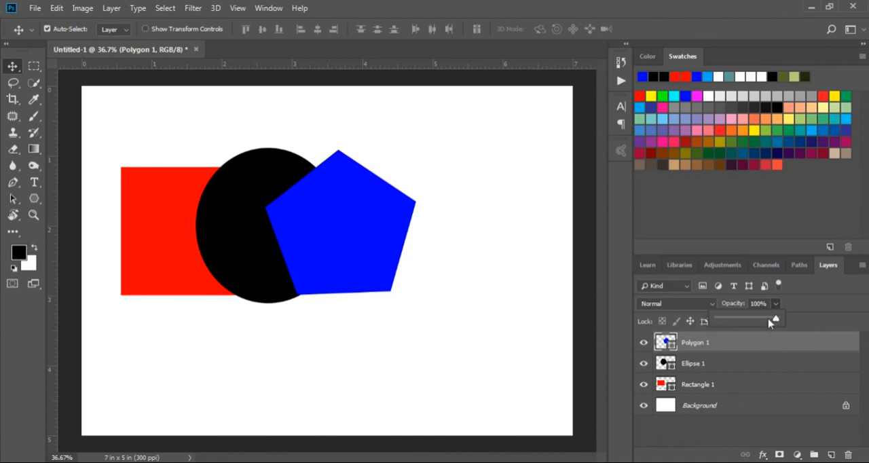
left_click_drag(776, 322, 733, 323)
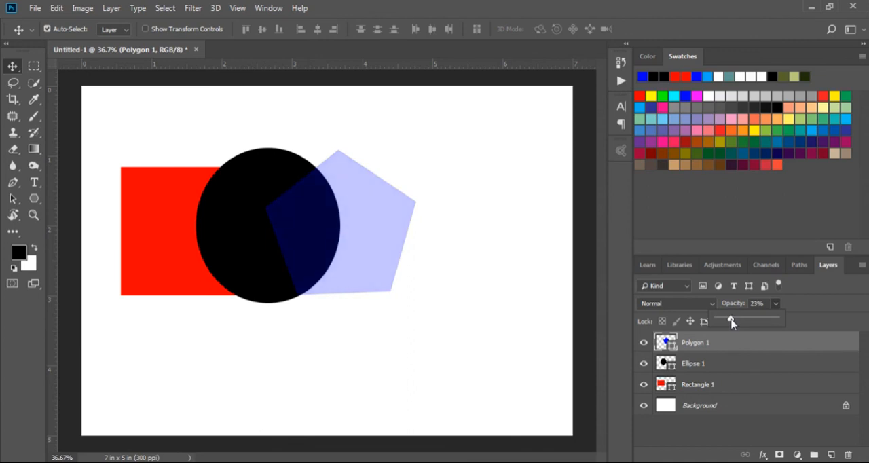
left_click_drag(739, 323, 749, 323)
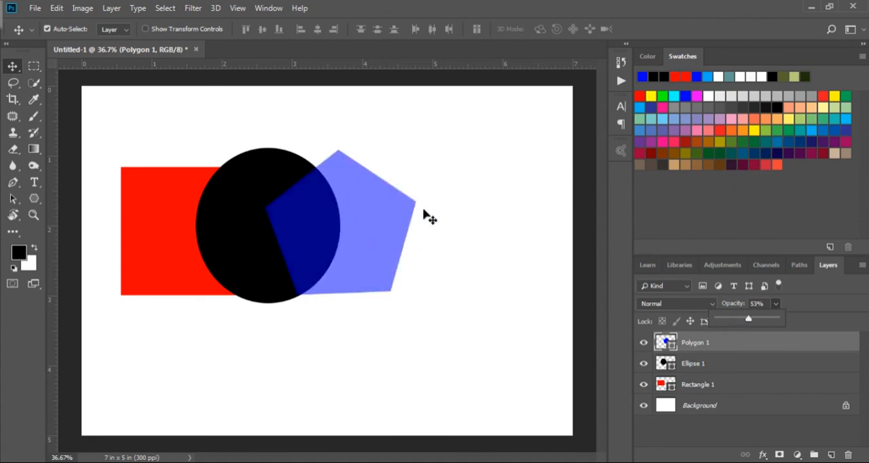
Restore the Polygon 1 layer's opacity to 100%.
left_click_drag(752, 323, 782, 323)
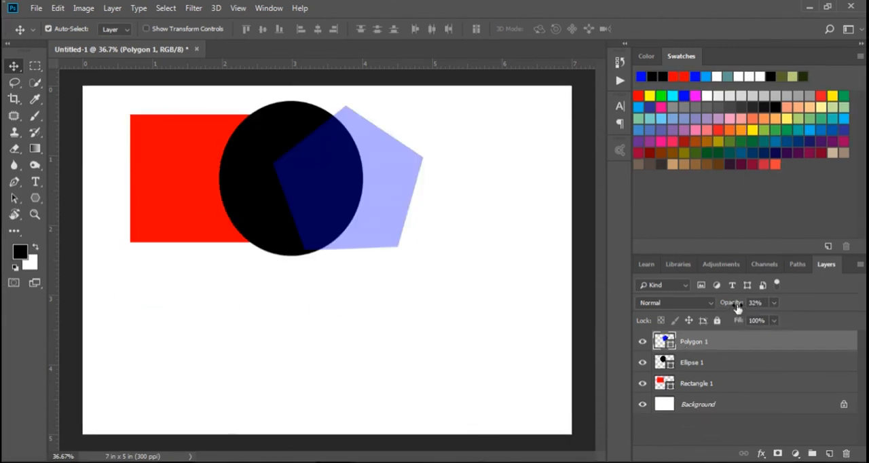
left_click(773, 320)
left_click_drag(774, 320, 813, 324)
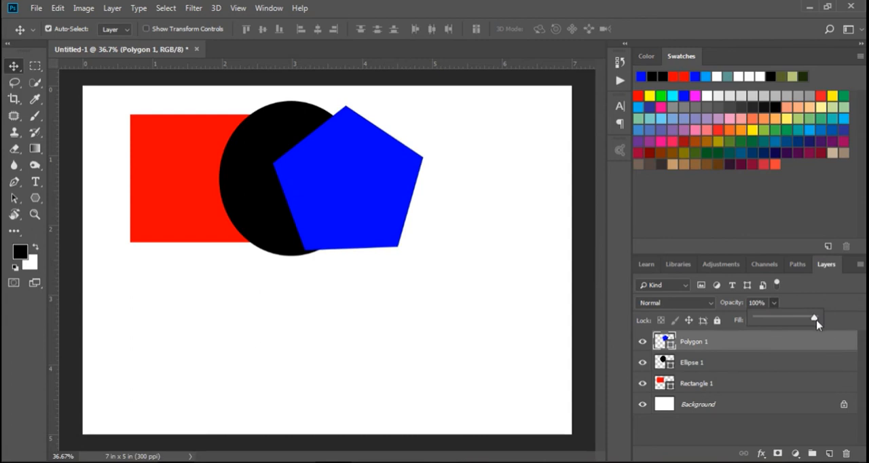
mouse_move(812, 326)
left_mouse_down()
mouse_move(770, 325)
mouse_move(827, 320)
left_mouse_up()
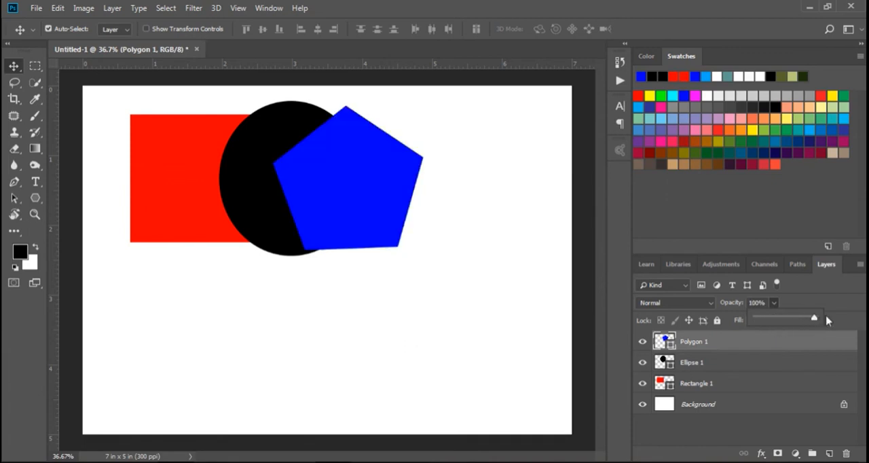
Select the Ellipse 1 and Rectangle 1 layers in turn and try each one's opacity slider, keeping both at 100%.
left_click(739, 363)
left_click(774, 303)
left_click_drag(774, 320, 809, 327)
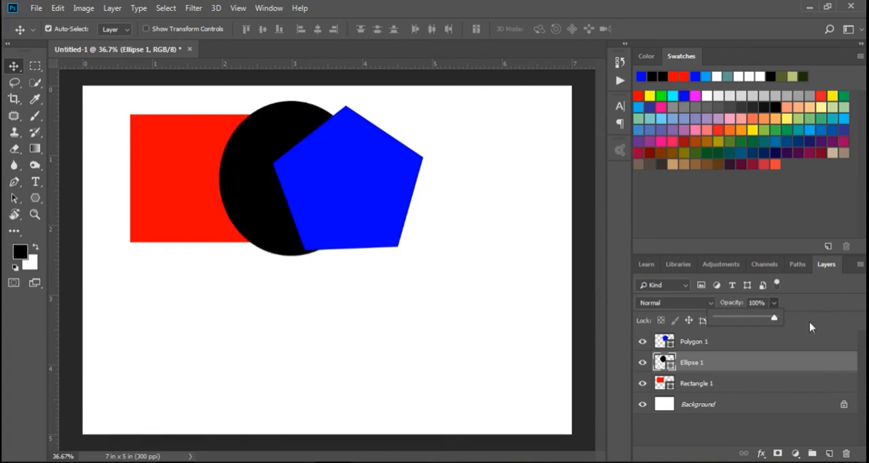
left_click(723, 383)
left_click(773, 302)
mouse_move(774, 320)
left_mouse_down()
mouse_move(727, 323)
mouse_move(782, 315)
left_mouse_up()
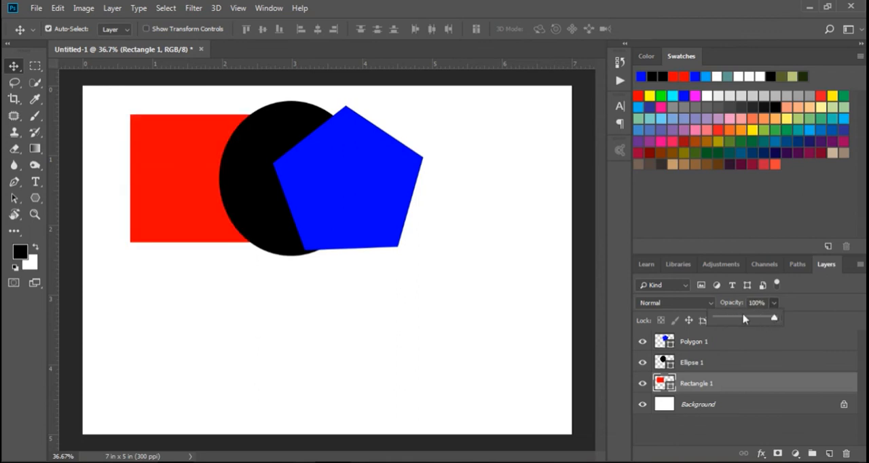
Separate the shapes: pentagon about 0.8 in right and 0.6 in down, ellipse about 1.8 in down and 0.4 in left, rectangle about 0.3 in up.
left_click(399, 193)
left_click_drag(399, 193, 474, 230)
left_click_drag(291, 223, 279, 350)
left_click_drag(256, 219, 248, 190)
left_click_drag(387, 235, 371, 248)
left_click_drag(305, 288, 293, 288)
left_click_drag(269, 181, 272, 188)
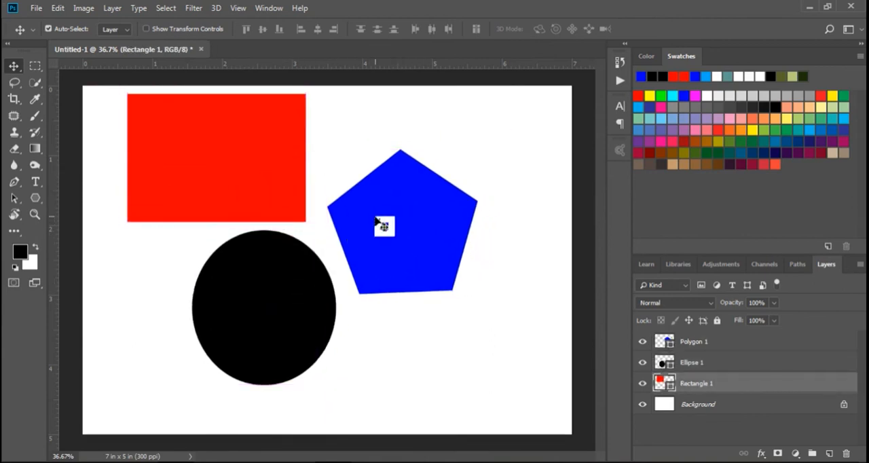